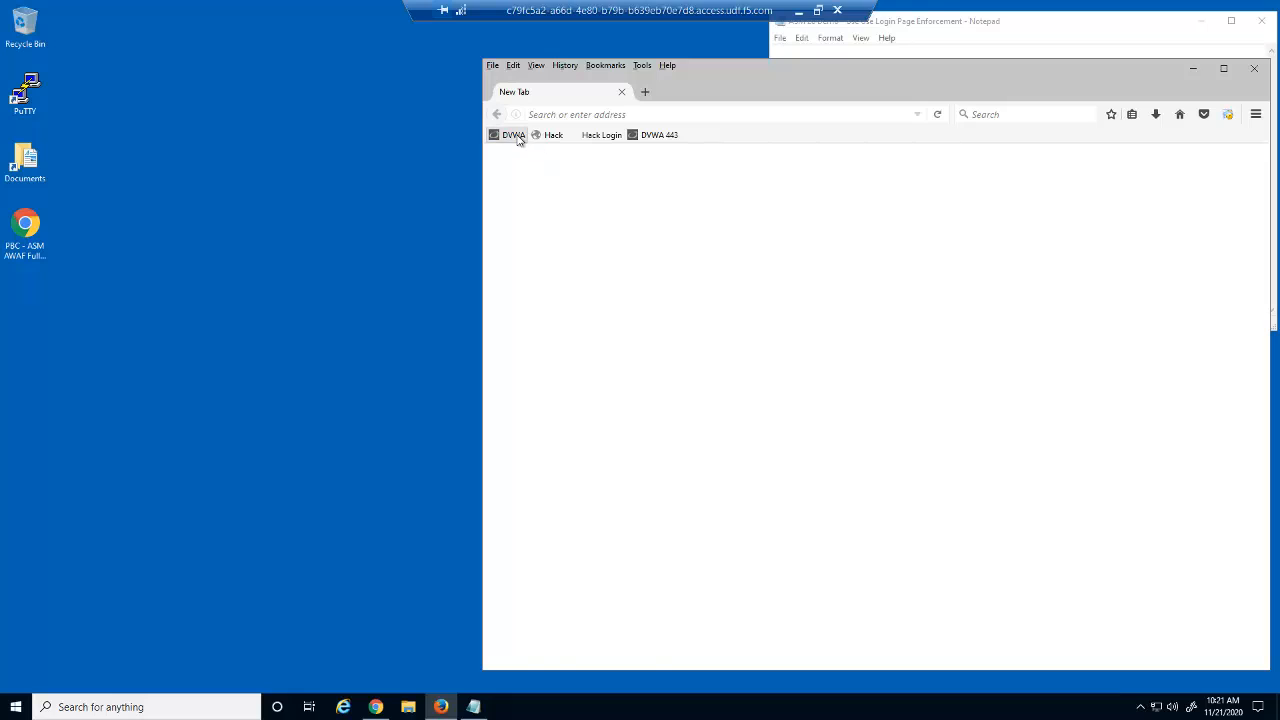
Step: Load the DVWA login page at 10.1.10.35/login.php from the bookmarks toolbar
{"action": "left_click", "coordinate": [515, 134]}
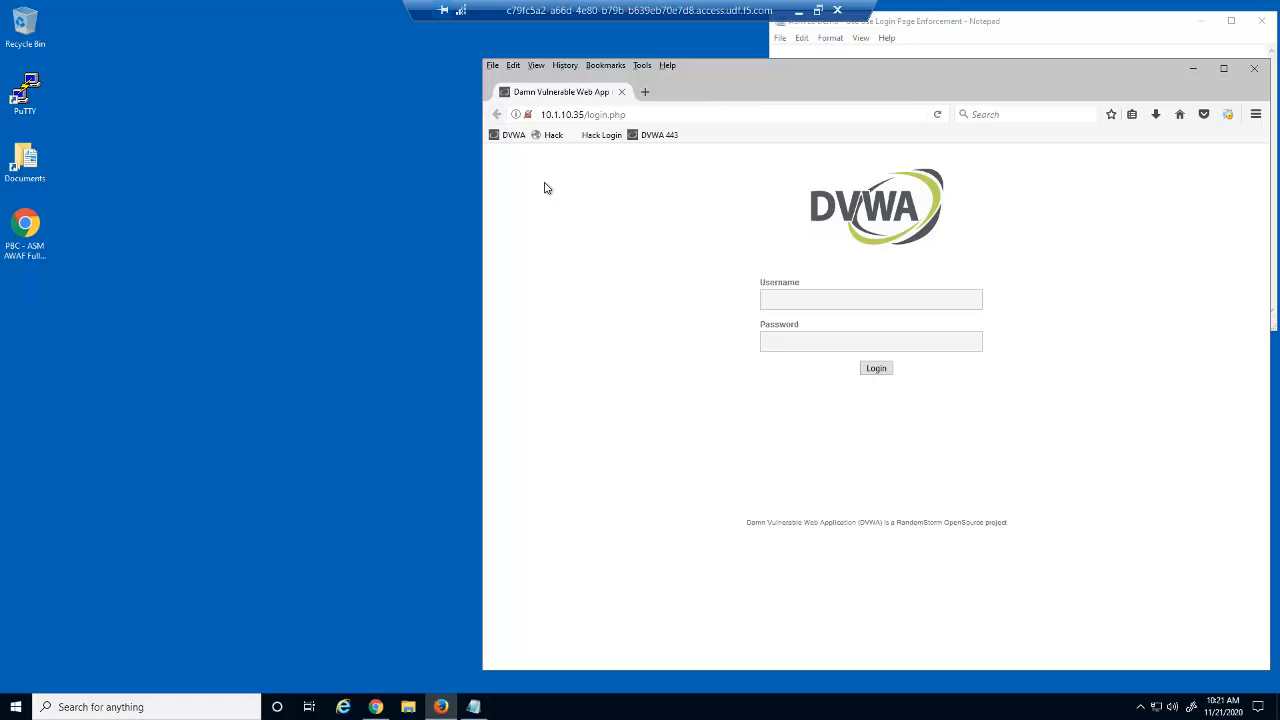
Step: Bring Notepad forward and select the first sqli URL ending in ?id=15
{"action": "left_click", "coordinate": [1001, 49]}
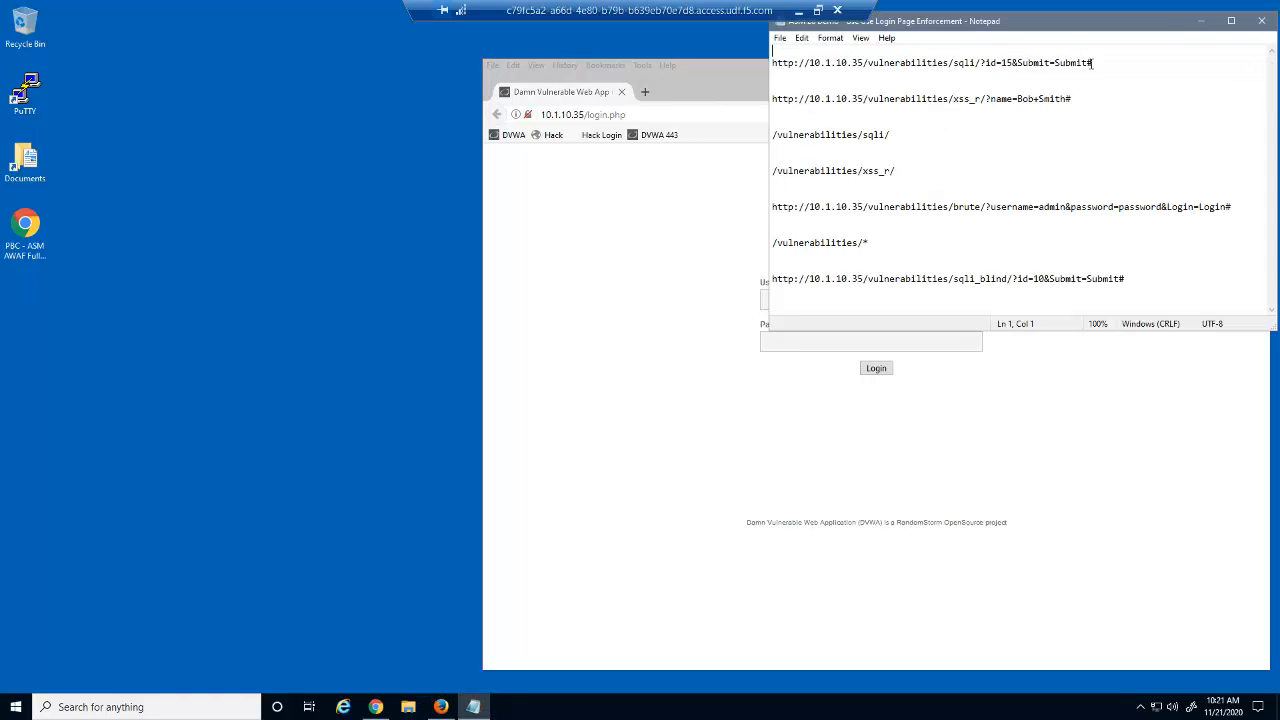
{"action": "left_click_drag", "start_coordinate": [1092, 62], "coordinate": [770, 63]}
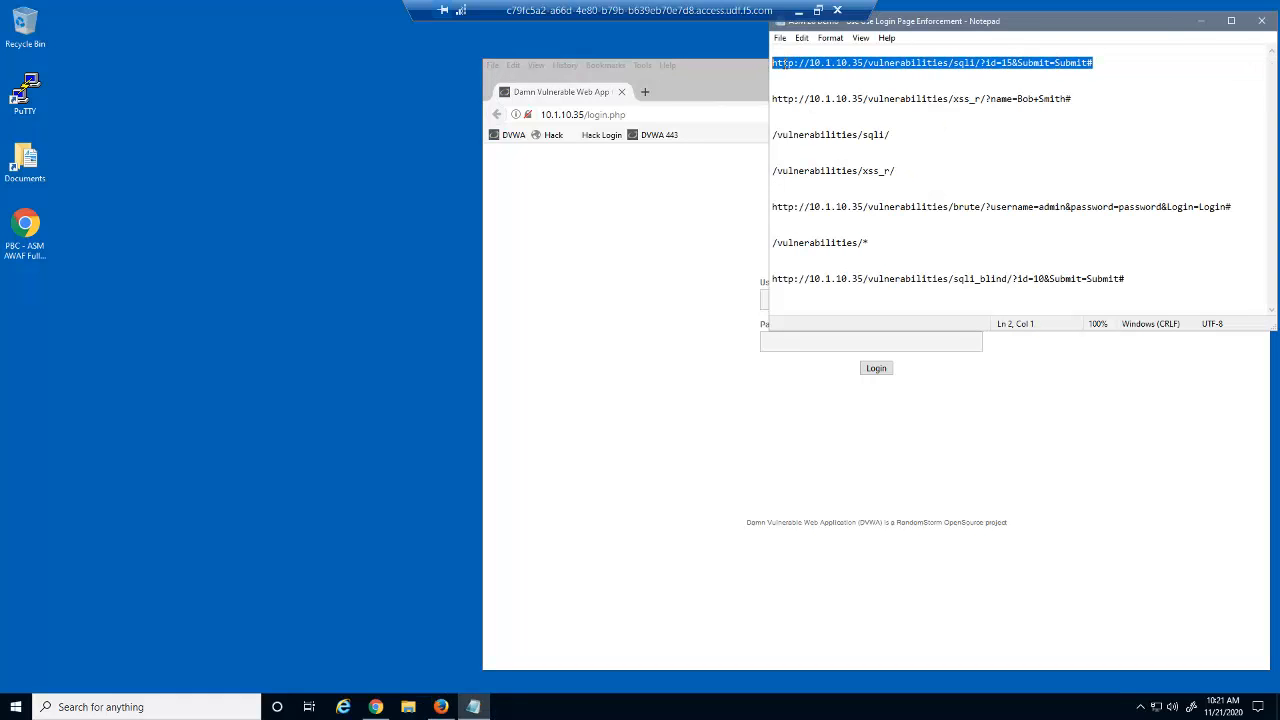
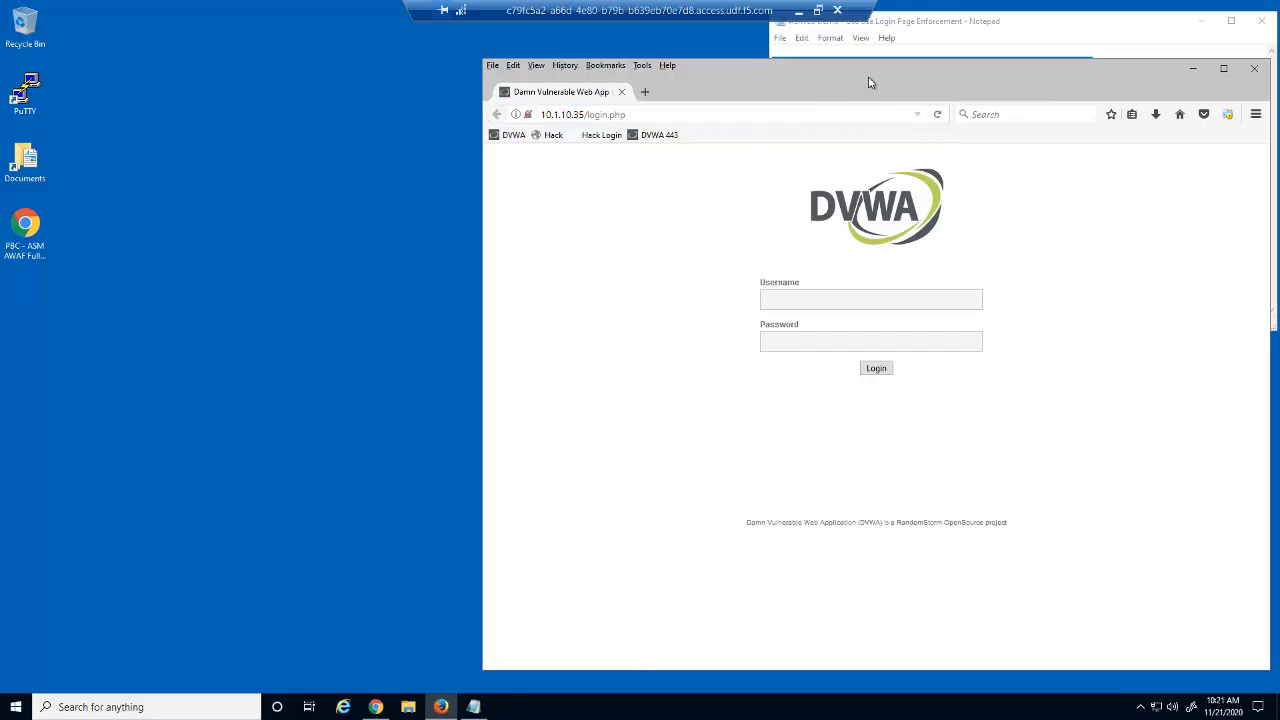
{"action": "left_click", "coordinate": [884, 50]}
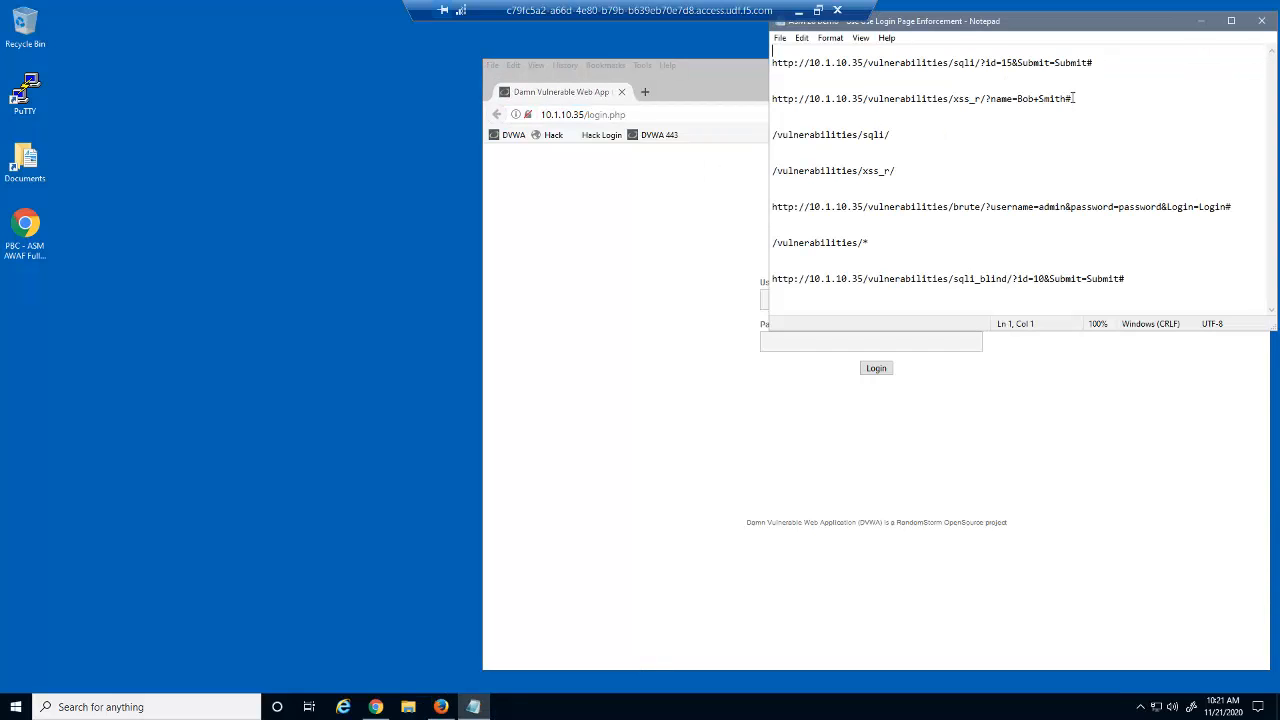
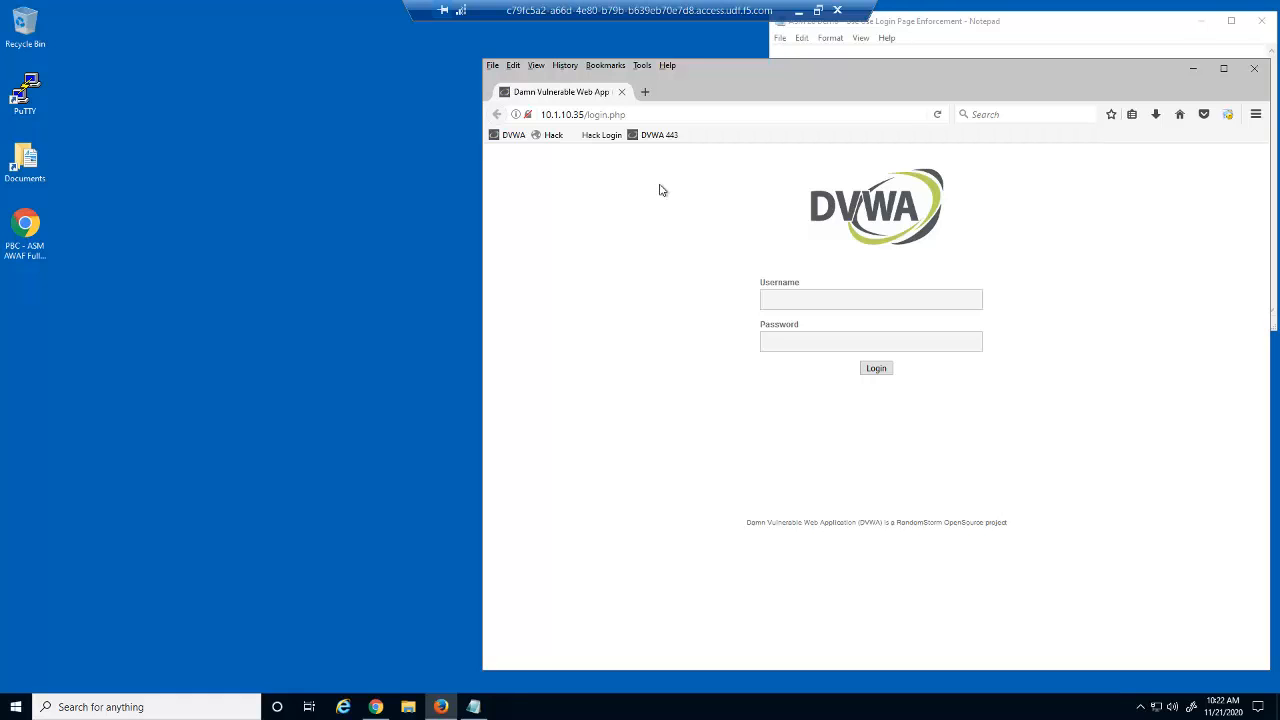
Step: Show dvwa_virtual's Security > Policies settings, where 28_login_security_policy is enabled
{"action": "left_click", "coordinate": [375, 707]}
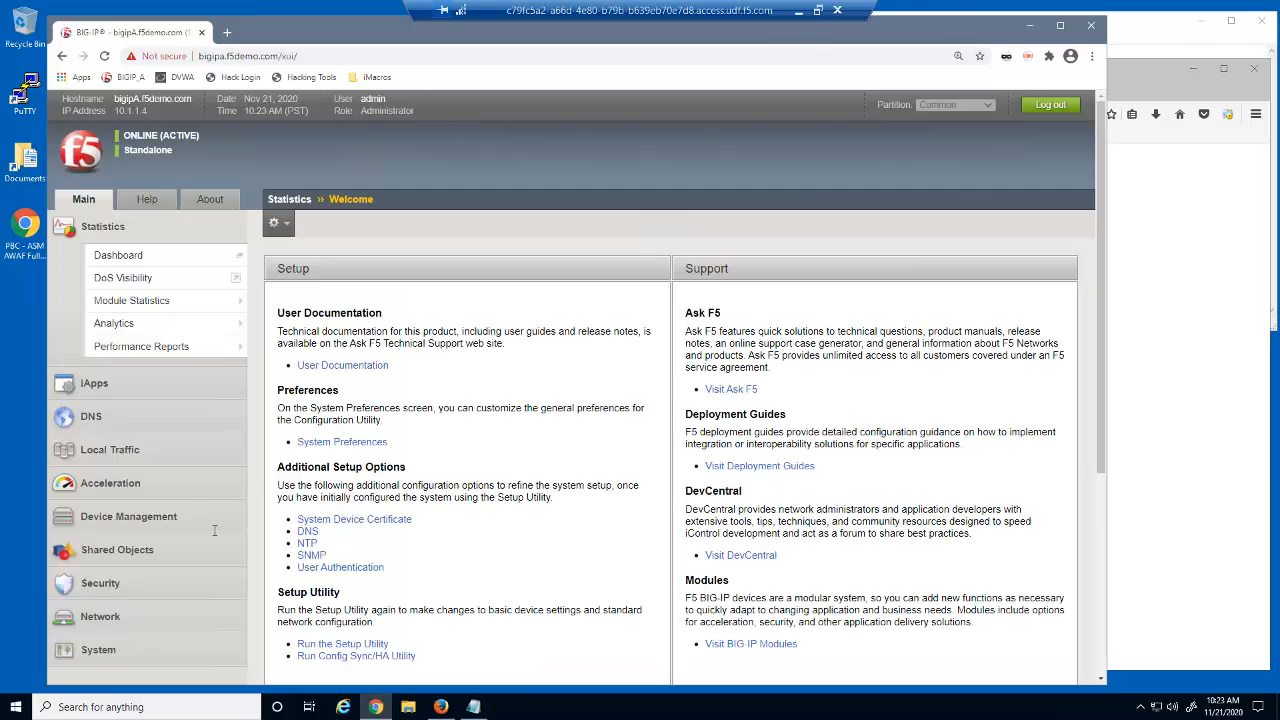
{"action": "mouse_move", "coordinate": [110, 449]}
{"action": "left_click", "coordinate": [136, 377]}
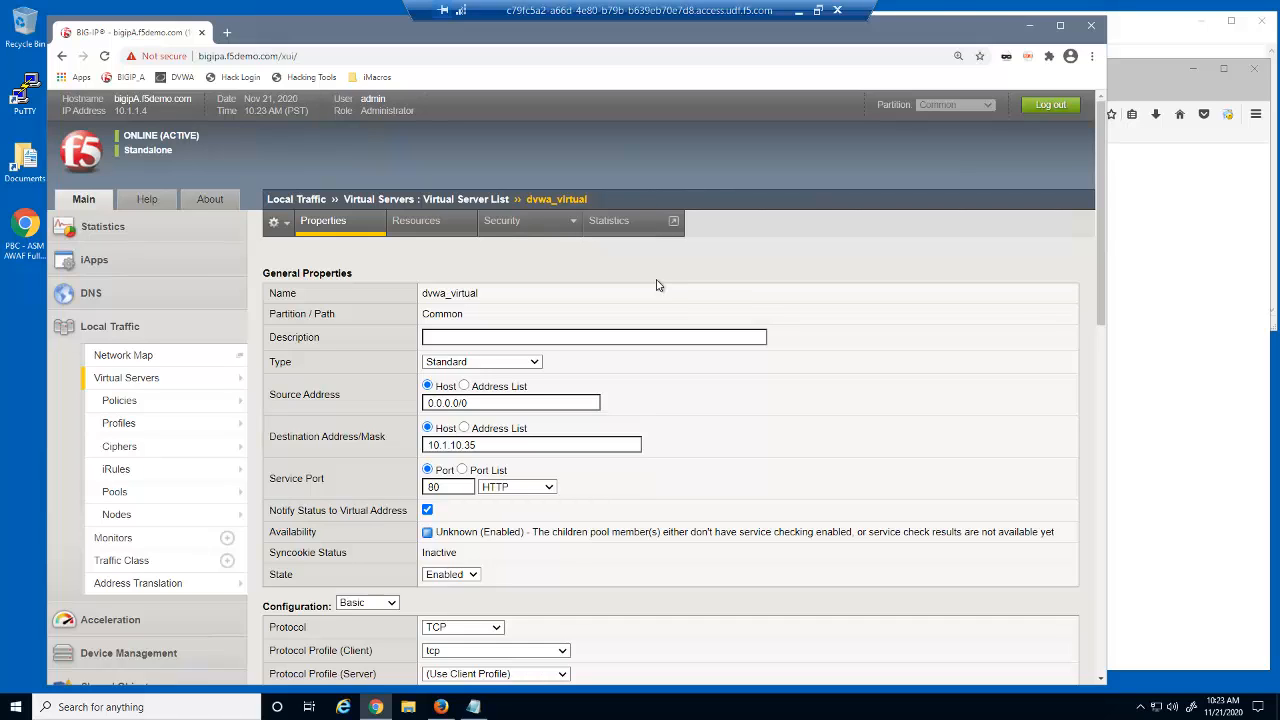
{"action": "mouse_move", "coordinate": [535, 224]}
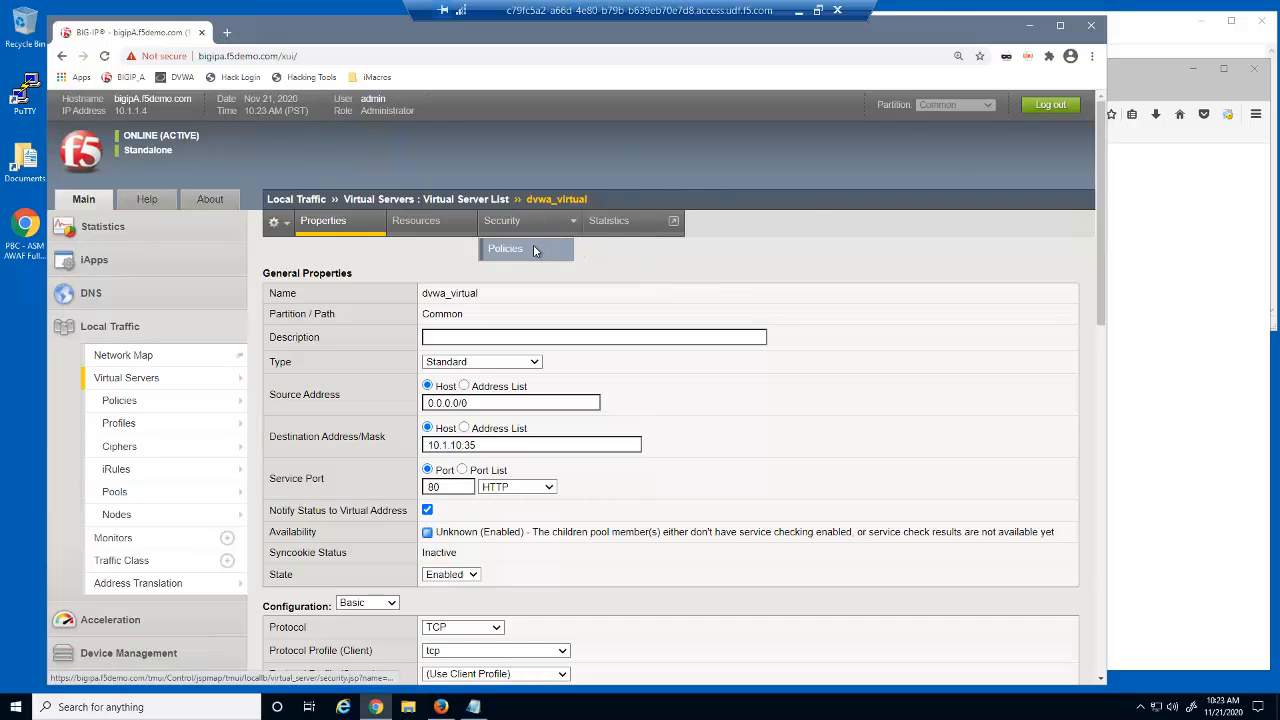
{"action": "left_click", "coordinate": [535, 248]}
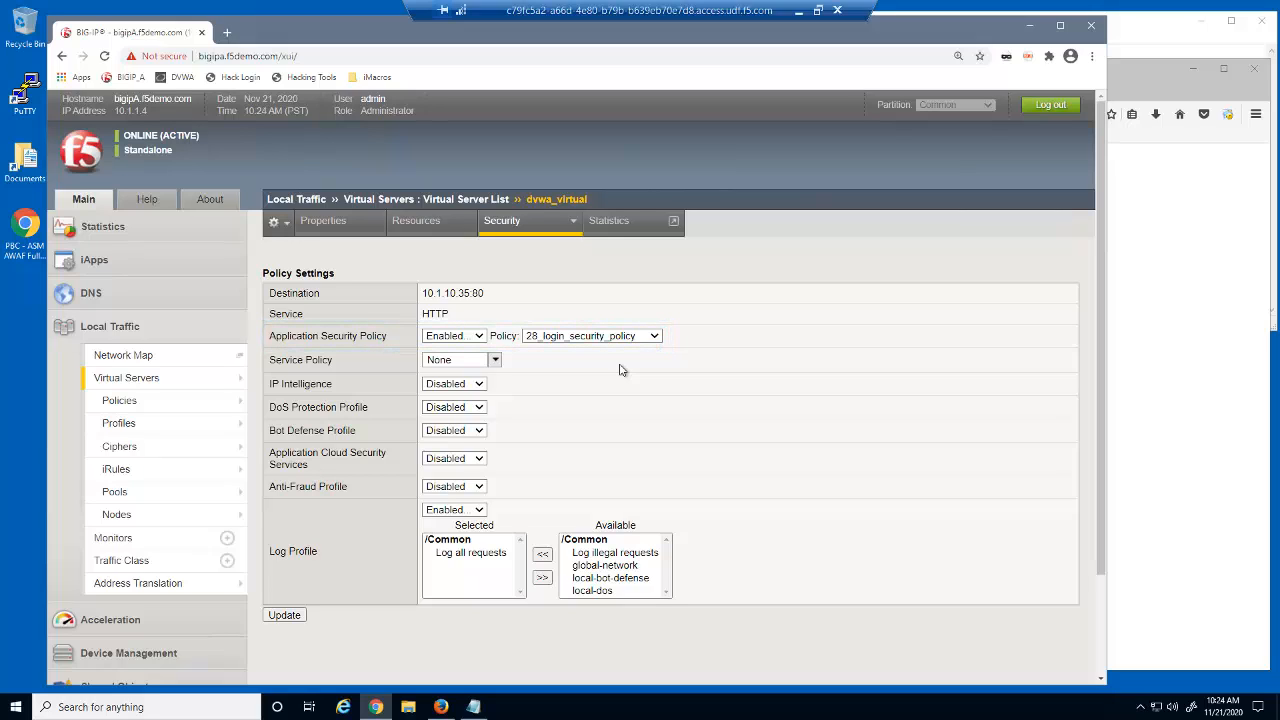
{"action": "left_click", "coordinate": [158, 330]}
Step: Check the Application request logs for /vulnerabilities/sqli/ and /vulnerabilities/xss_r/, then bring up the DVWA login page
{"action": "left_click", "coordinate": [128, 466]}
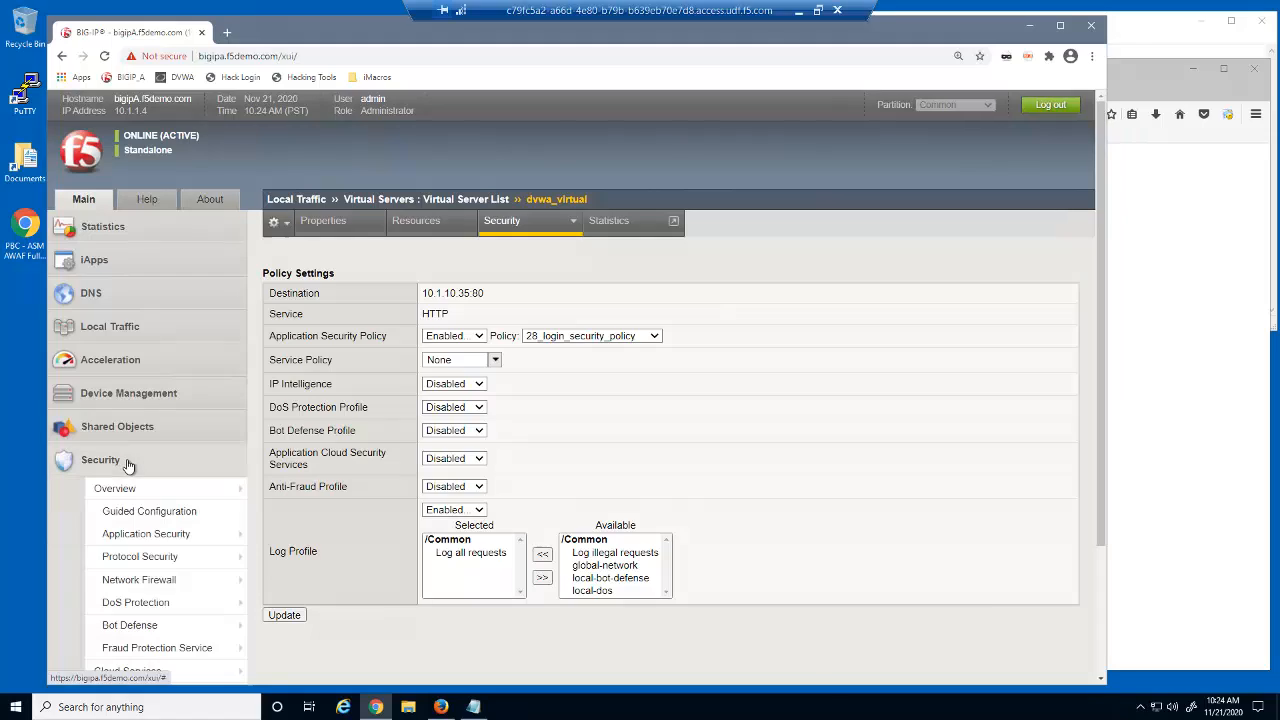
{"action": "scroll", "coordinate": [1101, 584], "scroll_direction": "down", "scroll_amount": 1}
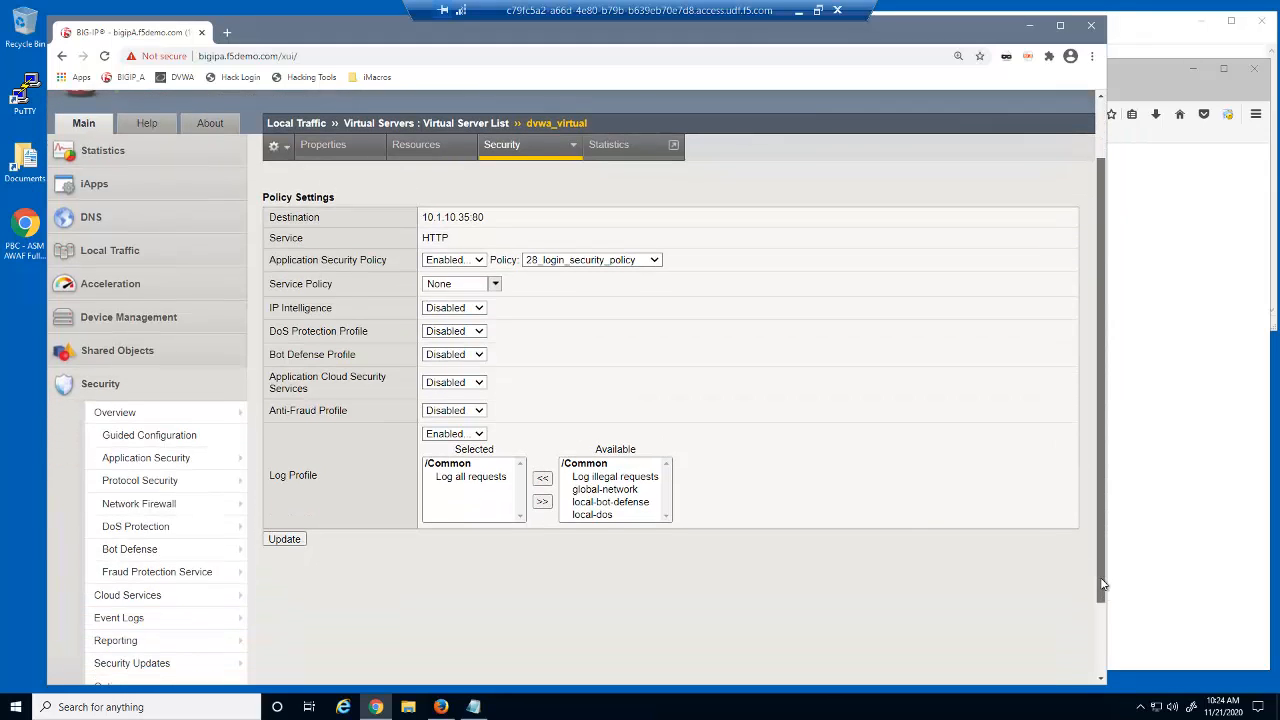
{"action": "left_click", "coordinate": [203, 615]}
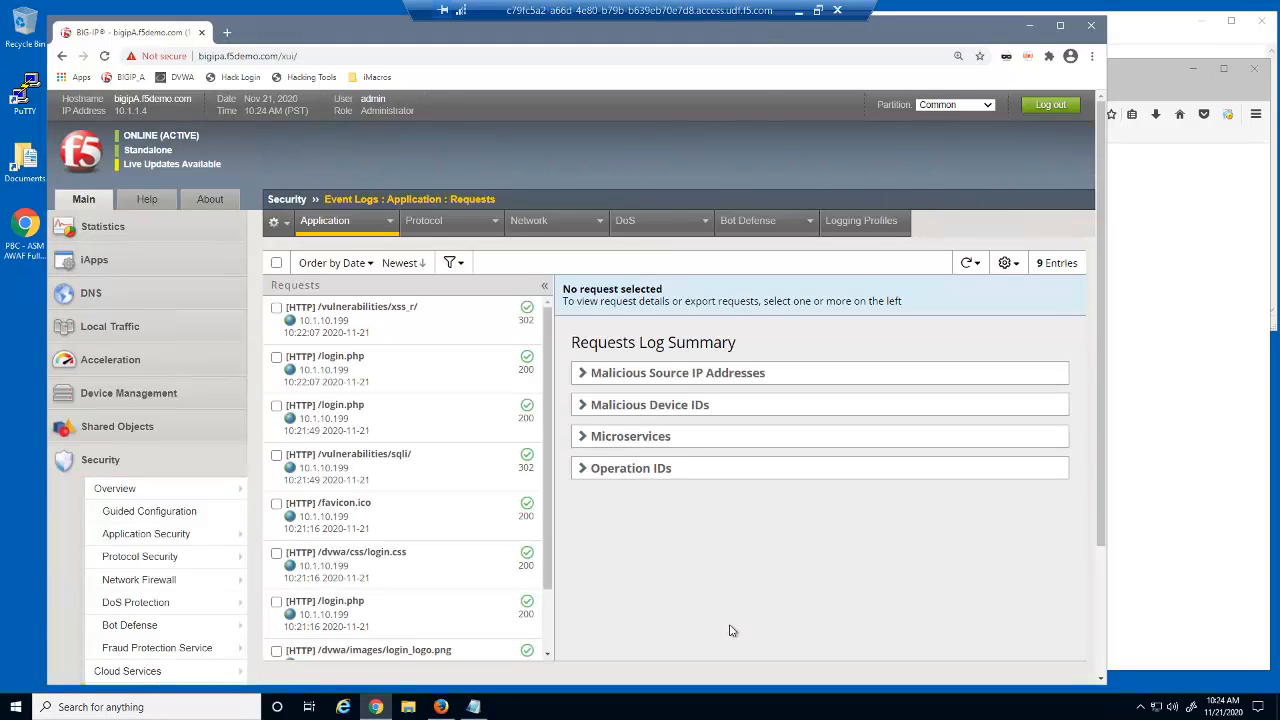
{"action": "left_click", "coordinate": [461, 479]}
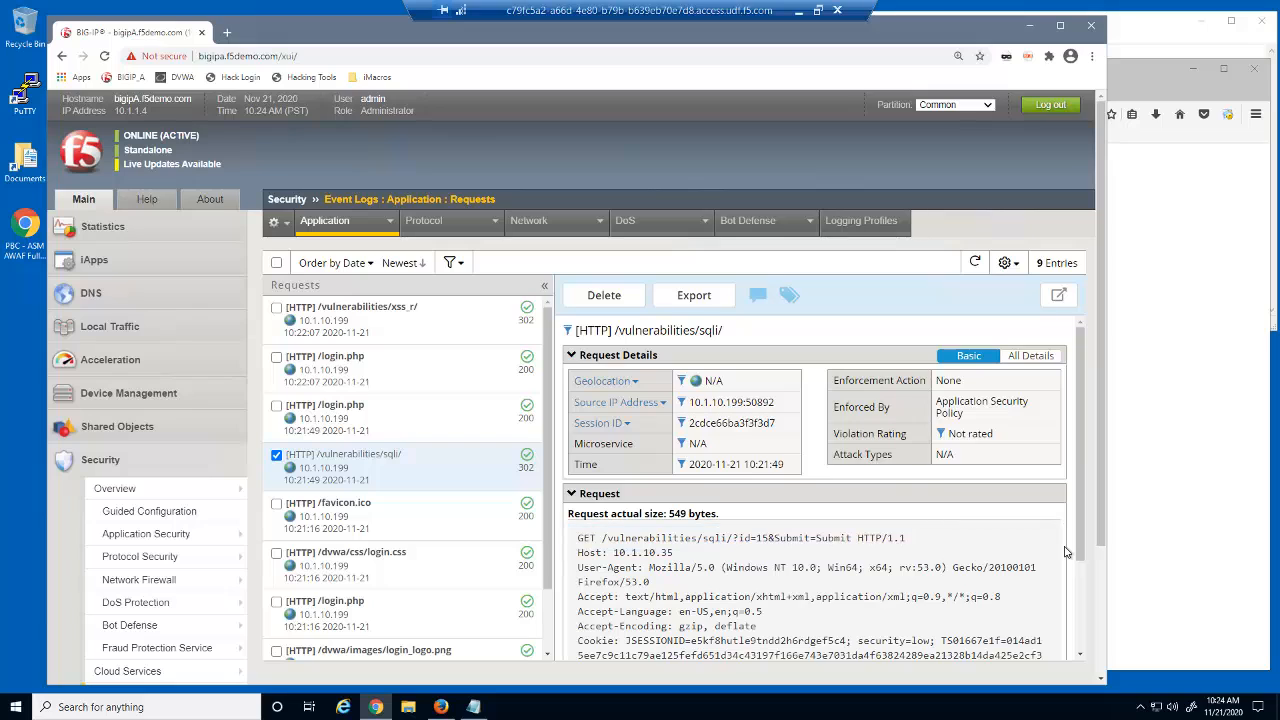
{"action": "left_click", "coordinate": [474, 328]}
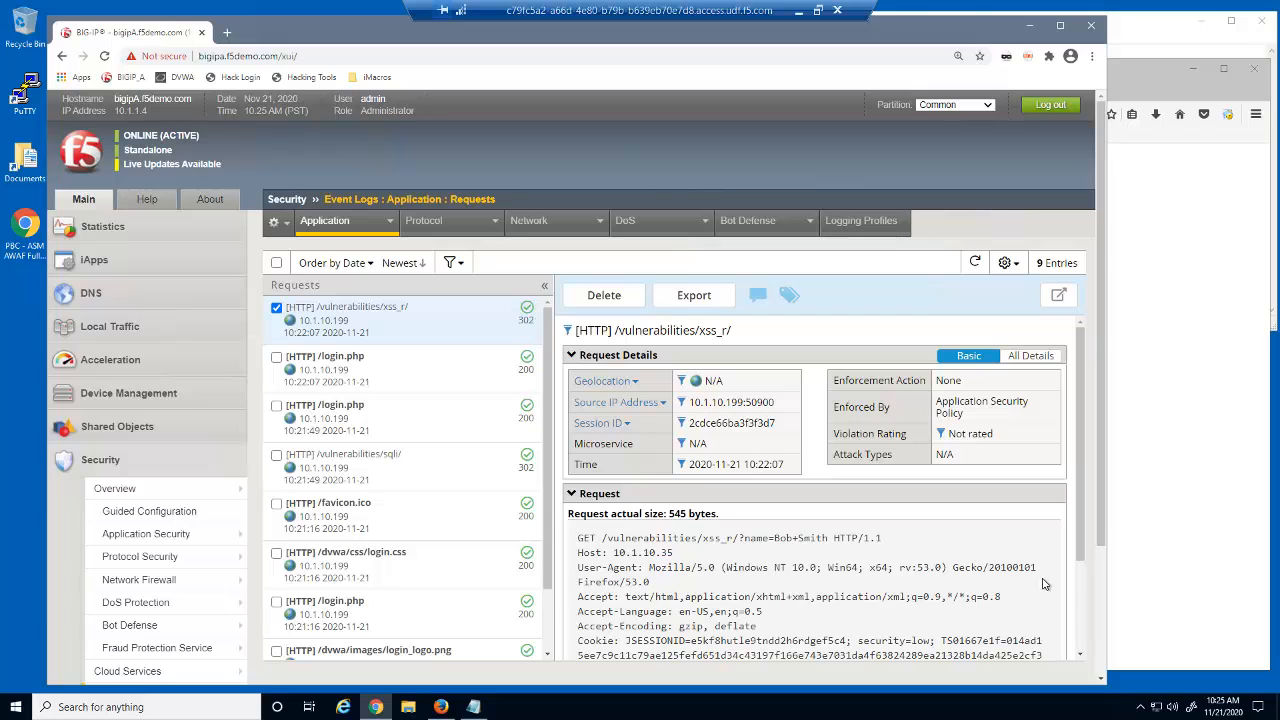
{"action": "left_click", "coordinate": [1160, 445]}
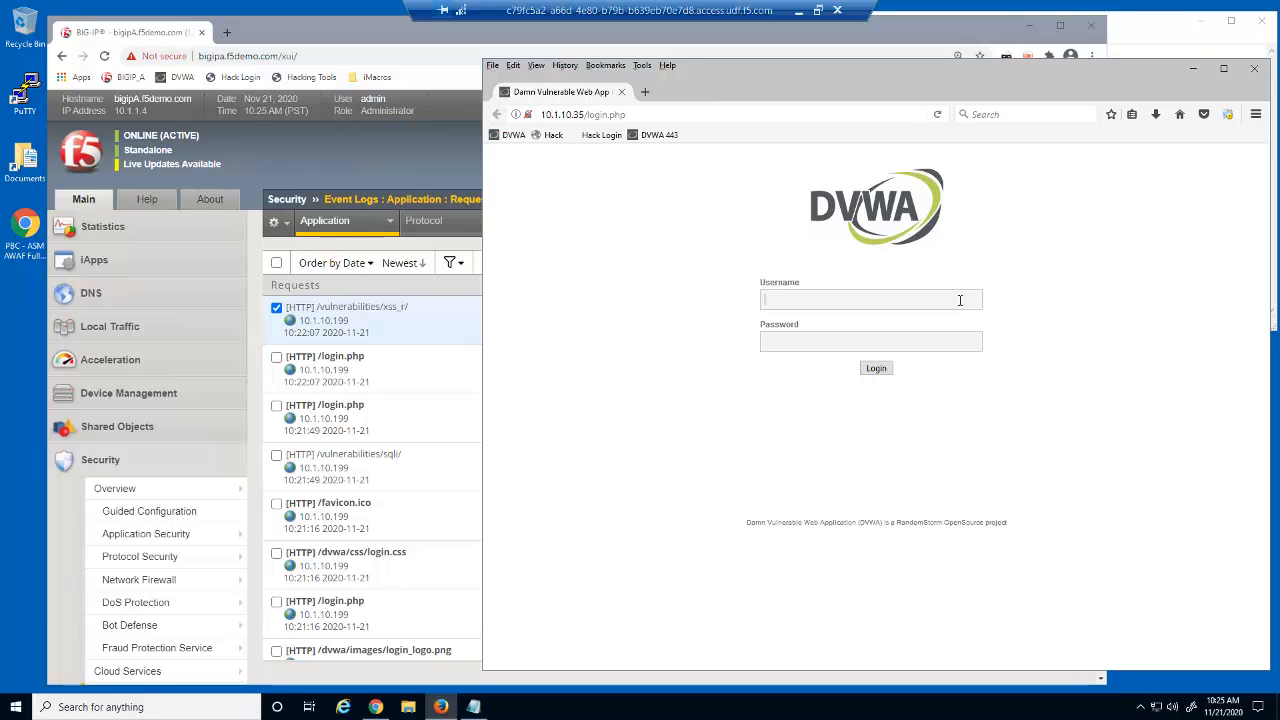
Step: Inspect the DVWA login form markup for its username and password field names and login.php action
{"action": "right_click", "coordinate": [960, 300]}
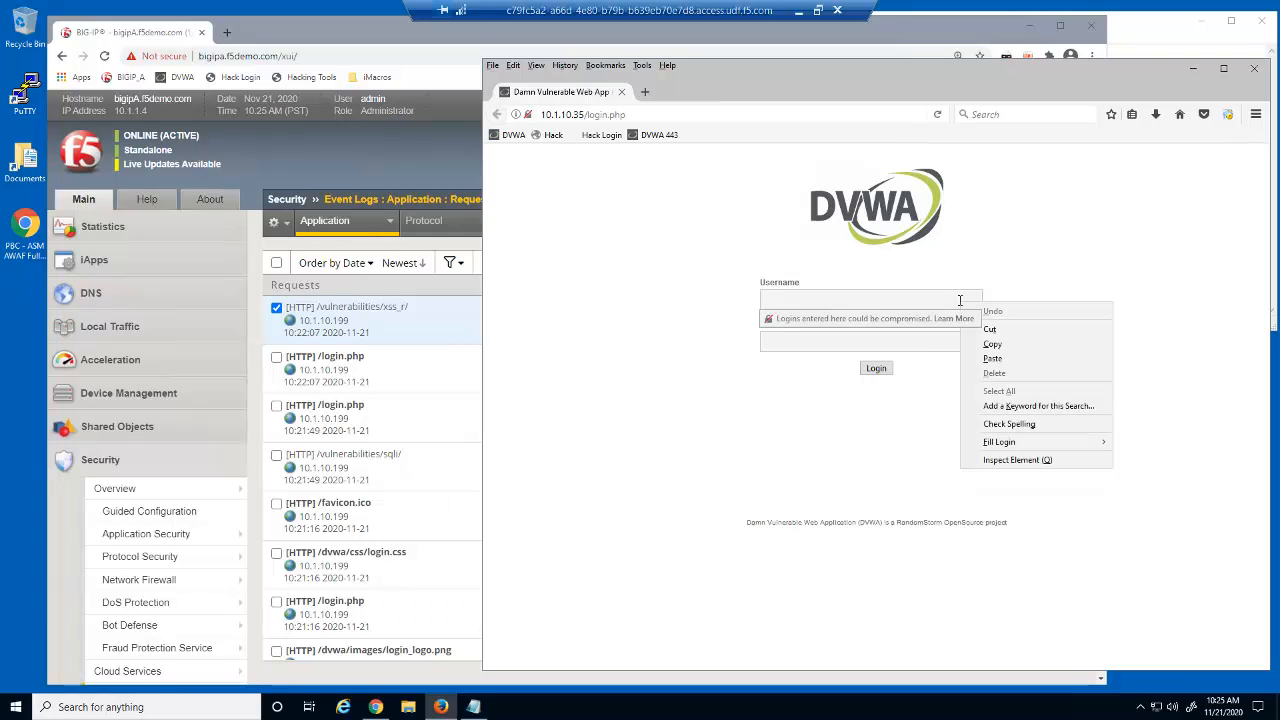
{"action": "left_click", "coordinate": [996, 461]}
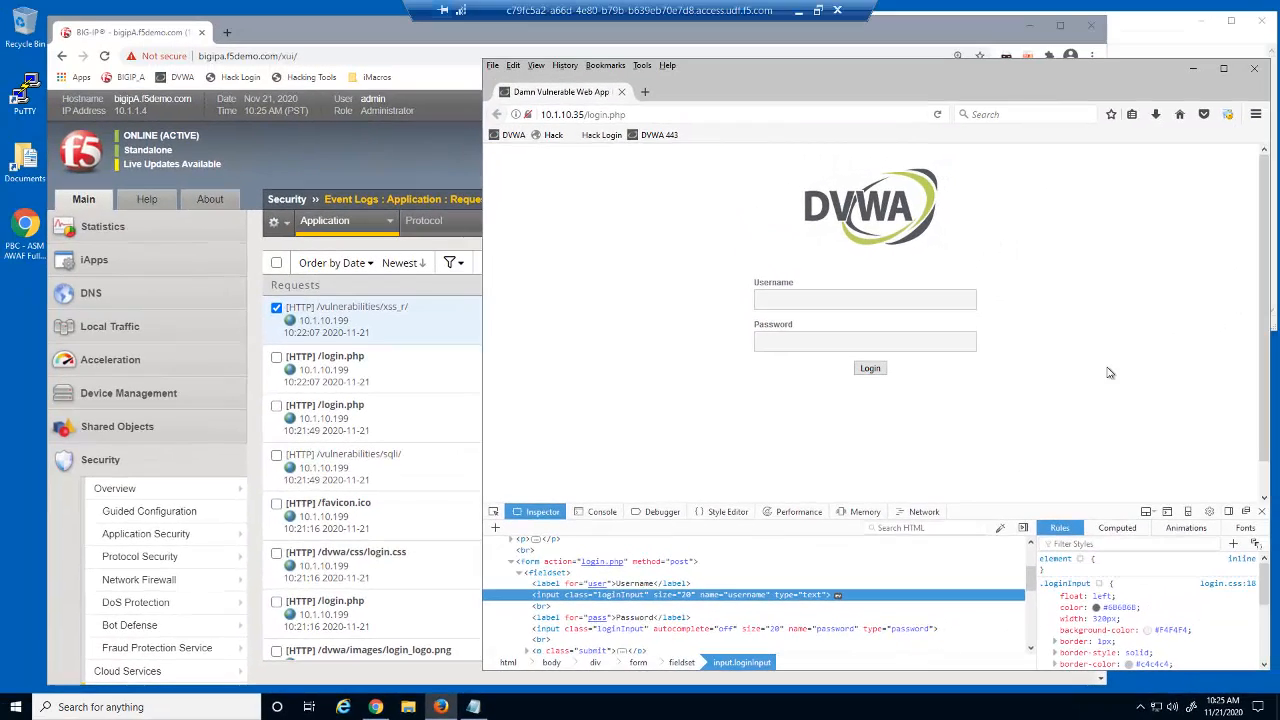
Step: Open allowed HTTP URL /login.php and view its parameters Login, password and username
{"action": "left_click", "coordinate": [1254, 68]}
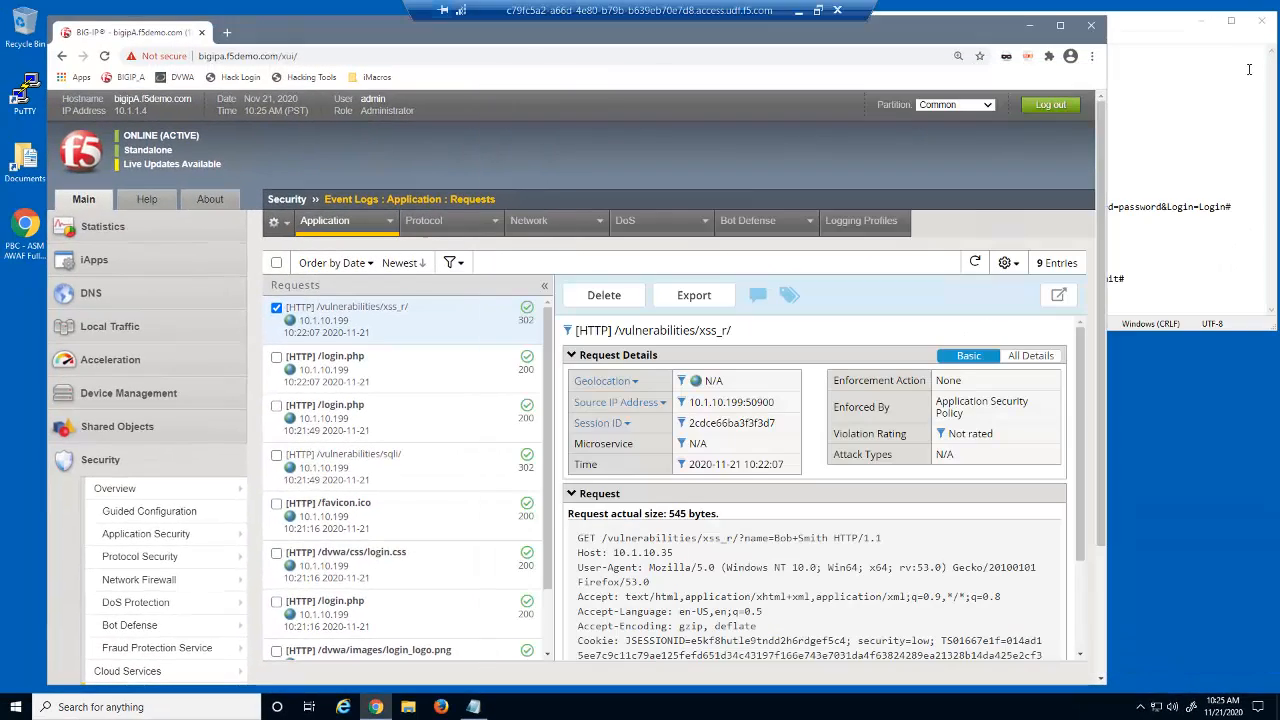
{"action": "mouse_move", "coordinate": [214, 531]}
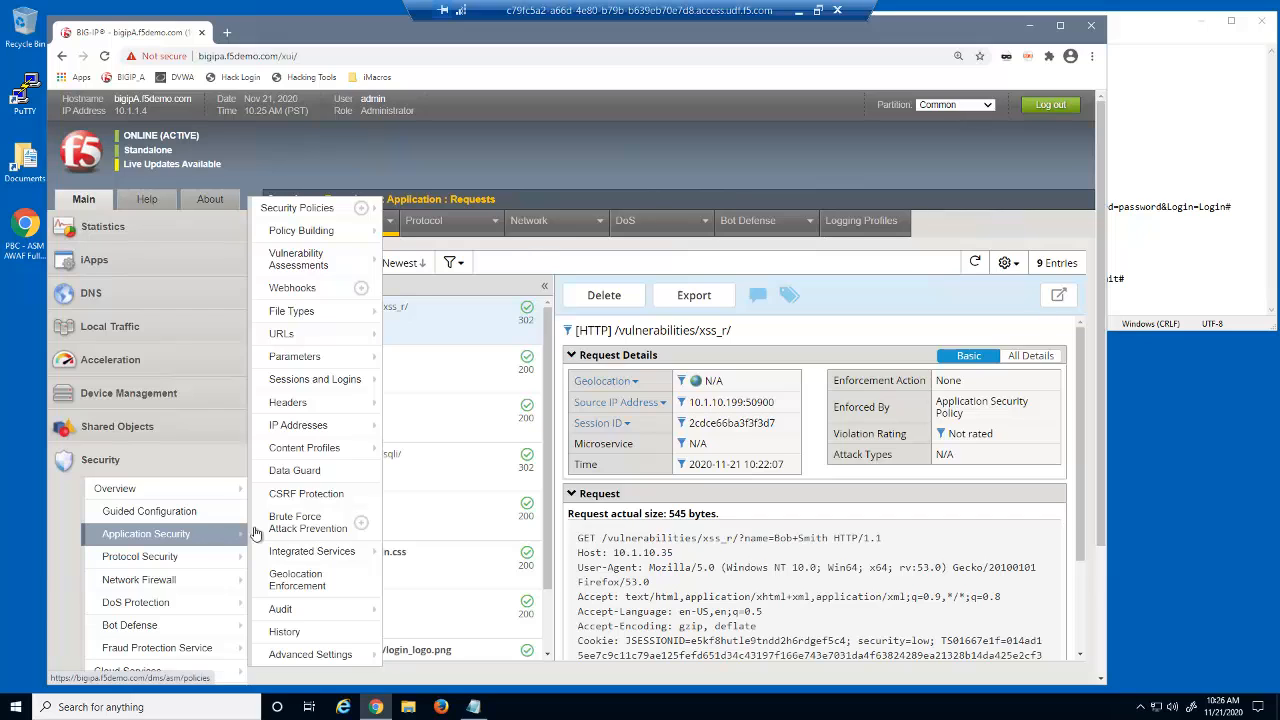
{"action": "mouse_move", "coordinate": [358, 340]}
{"action": "mouse_move", "coordinate": [440, 330]}
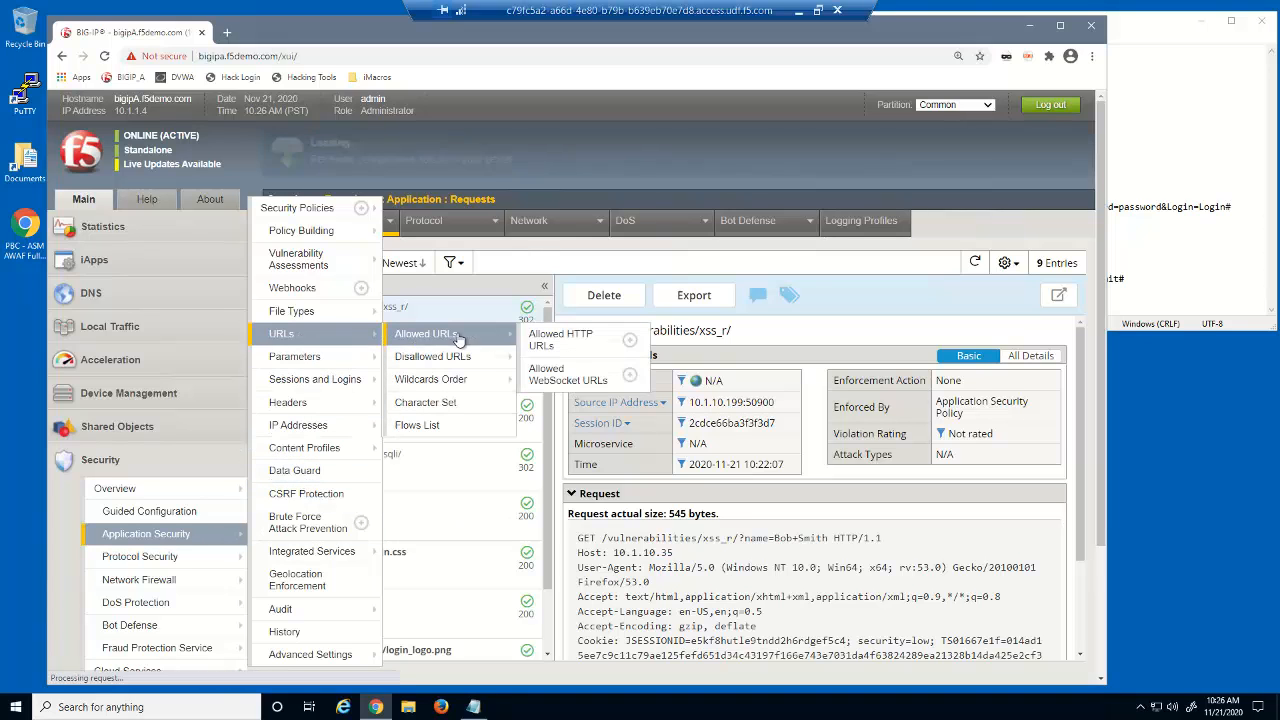
{"action": "left_click", "coordinate": [580, 335]}
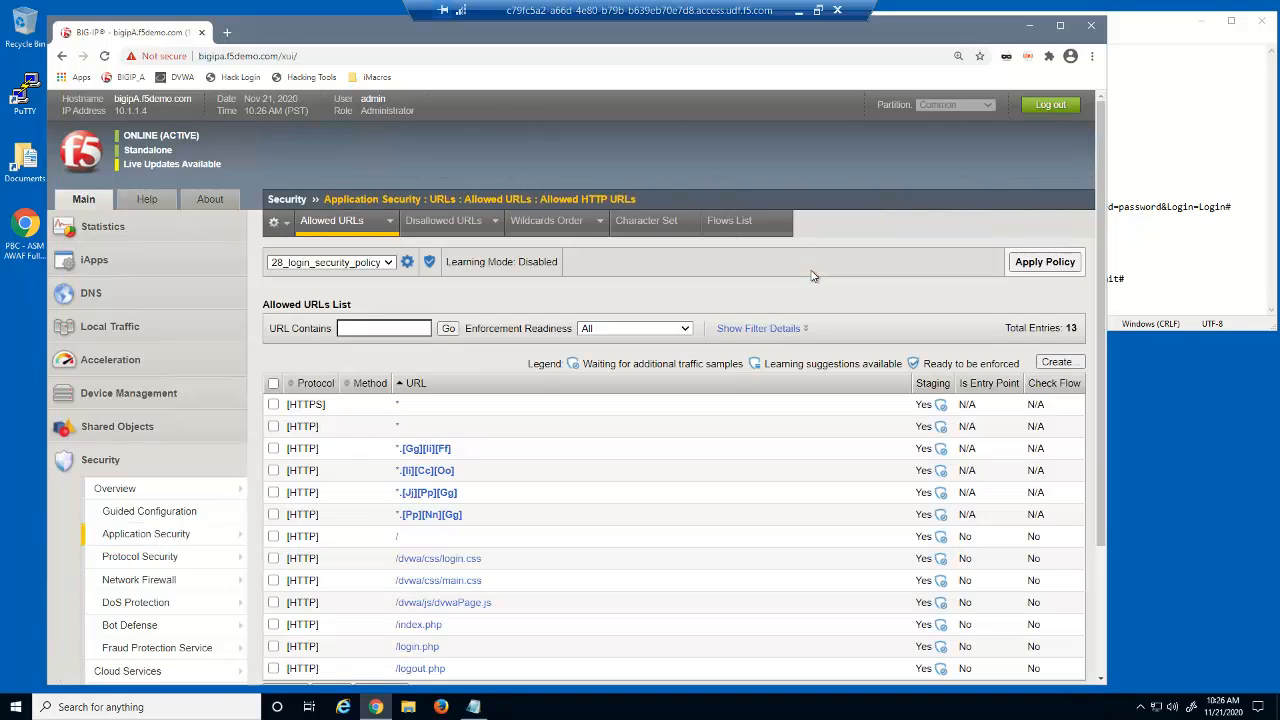
{"action": "scroll", "coordinate": [1093, 457], "scroll_direction": "down", "scroll_amount": 1}
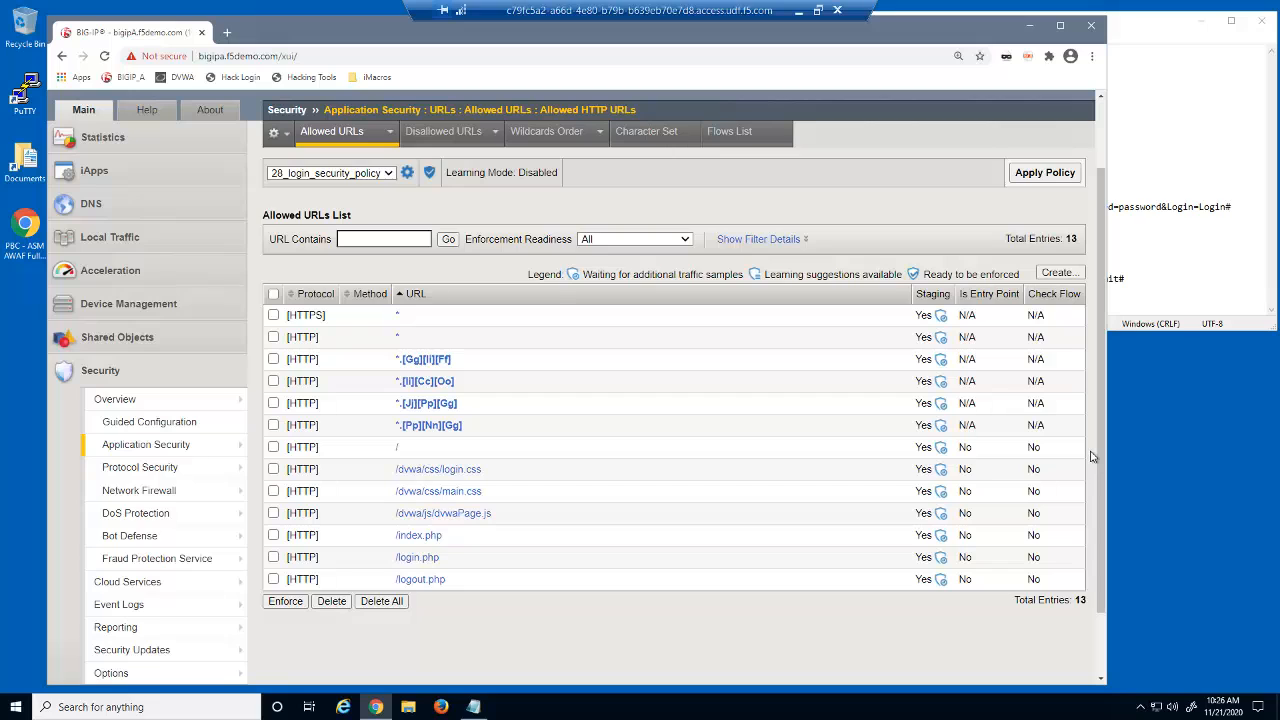
{"action": "left_click", "coordinate": [425, 560]}
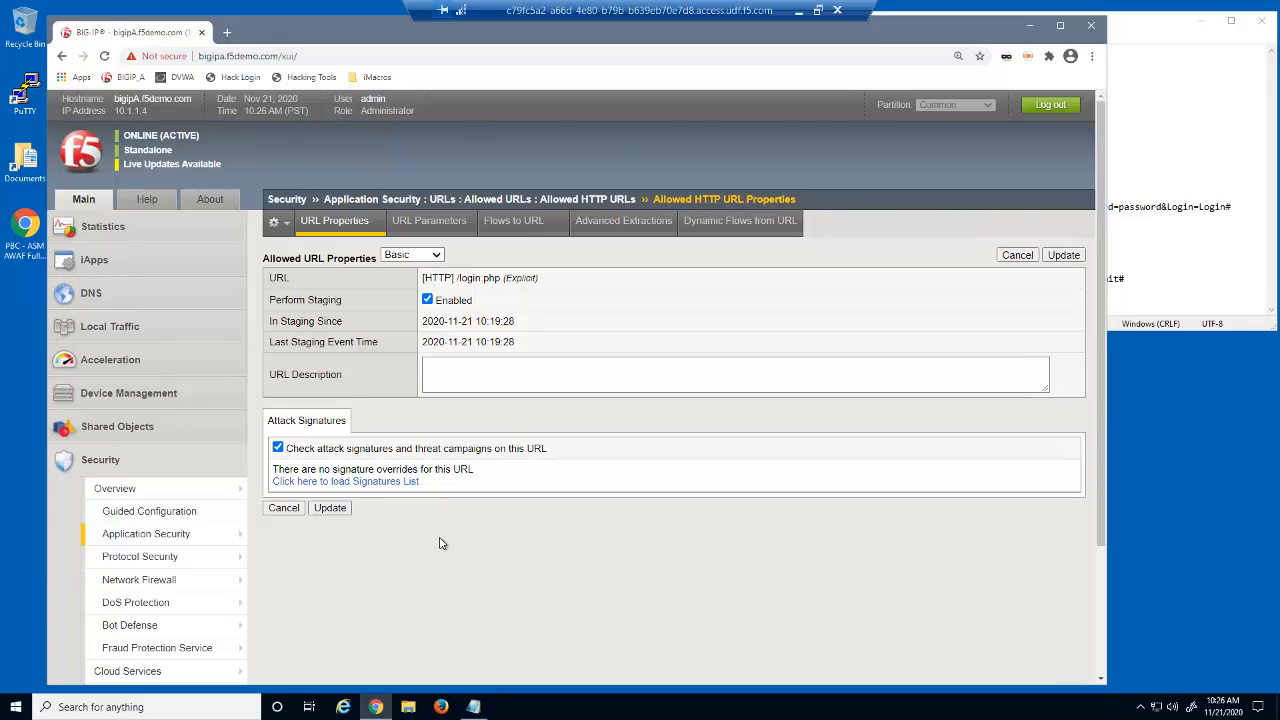
{"action": "left_click", "coordinate": [450, 226]}
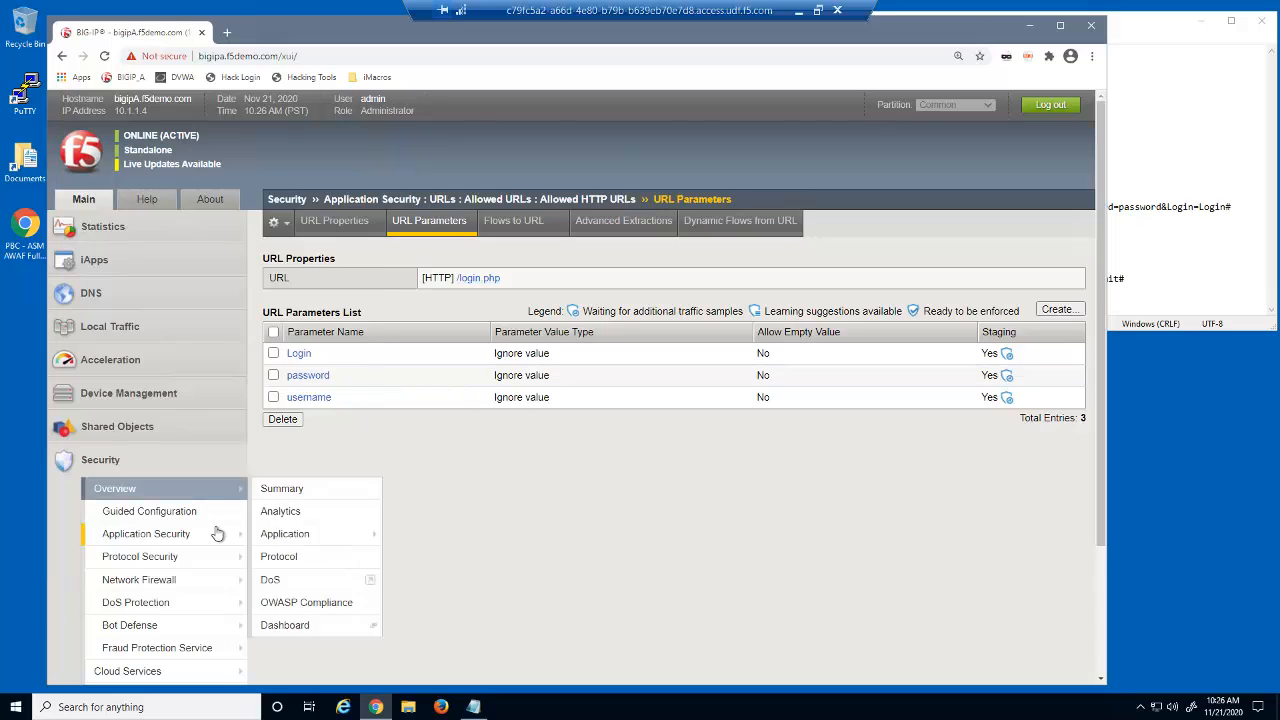
Step: Start a new login page with login URL /login.php and HTML Form authentication
{"action": "mouse_move", "coordinate": [215, 537]}
{"action": "mouse_move", "coordinate": [354, 380]}
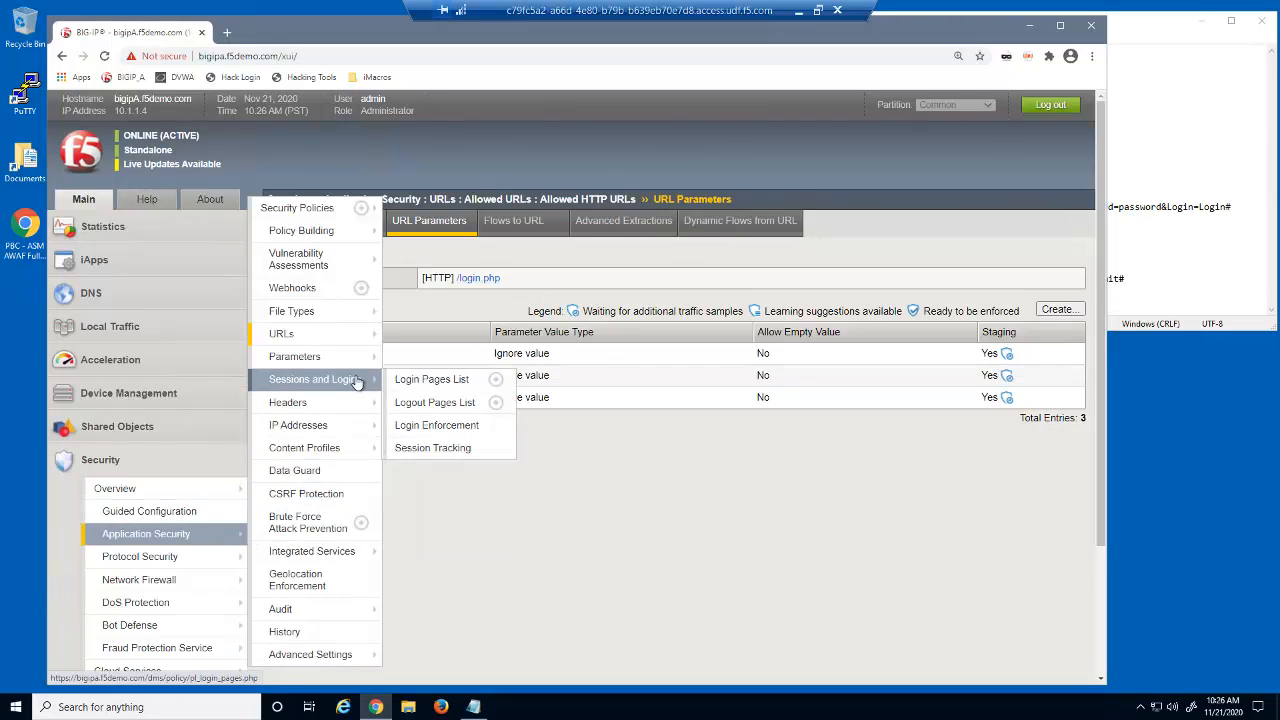
{"action": "left_click", "coordinate": [449, 383]}
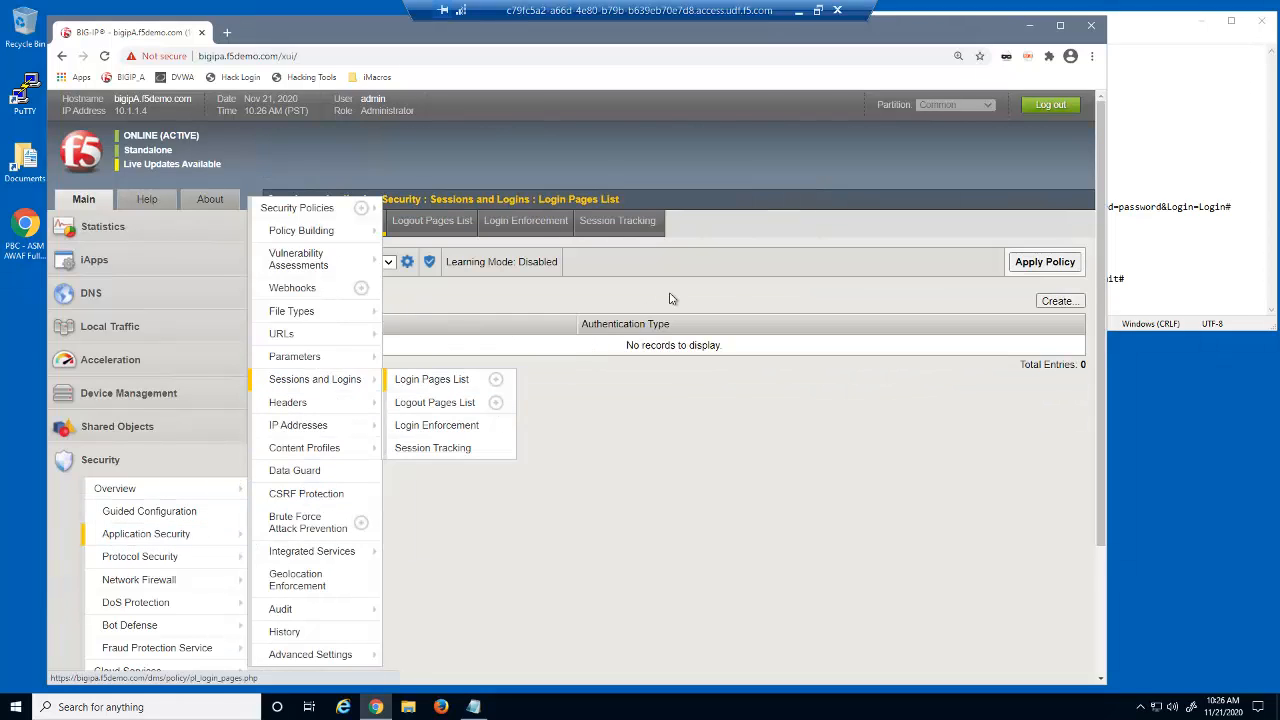
{"action": "left_click", "coordinate": [1049, 302]}
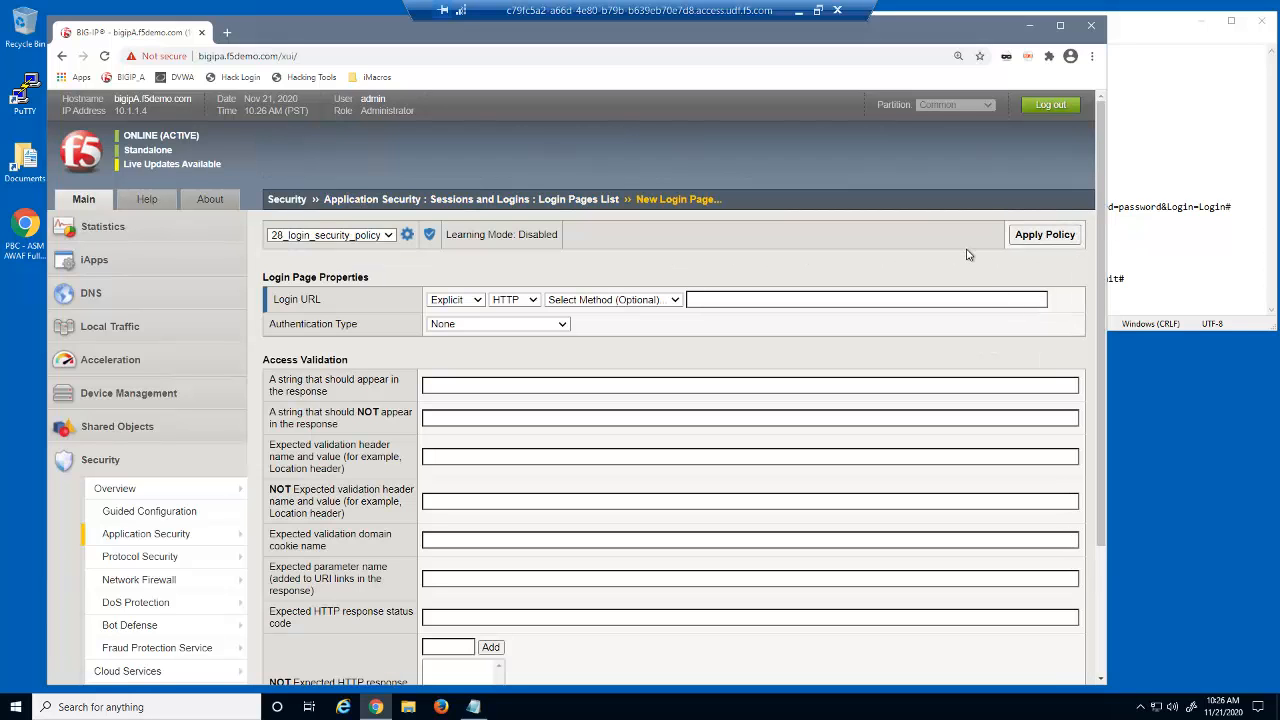
{"action": "left_click", "coordinate": [783, 299]}
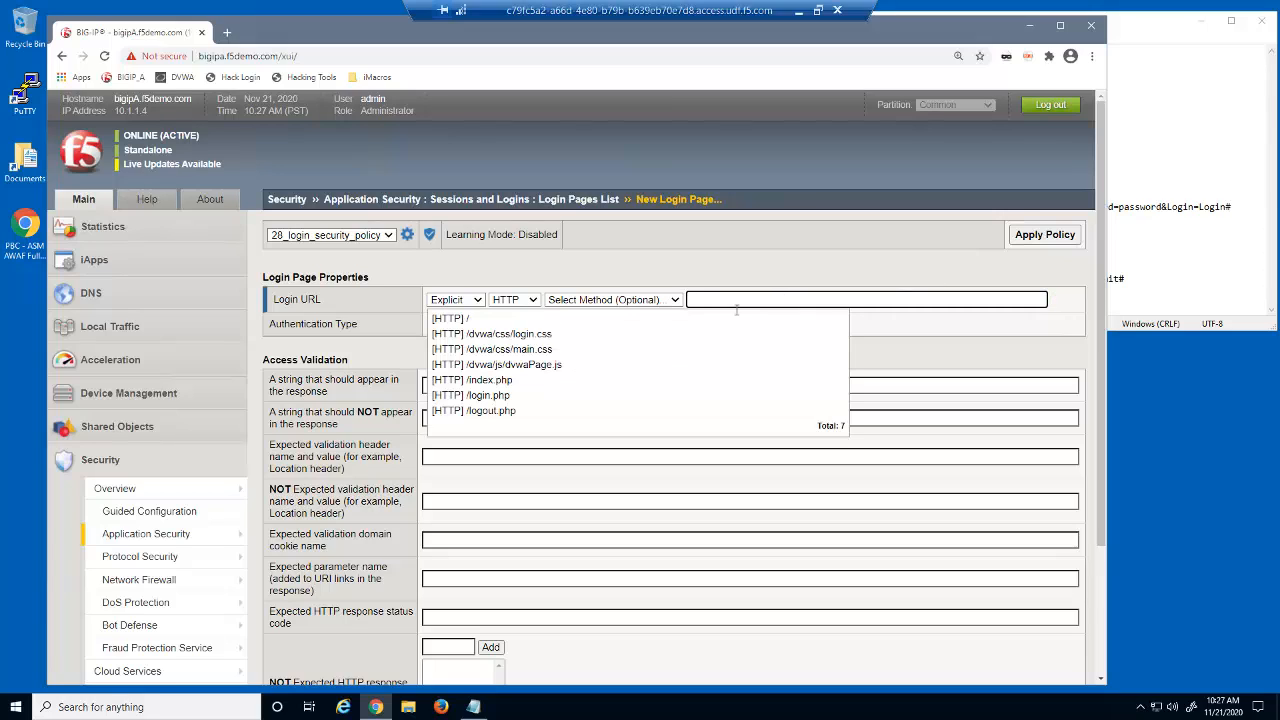
{"action": "left_click", "coordinate": [551, 396]}
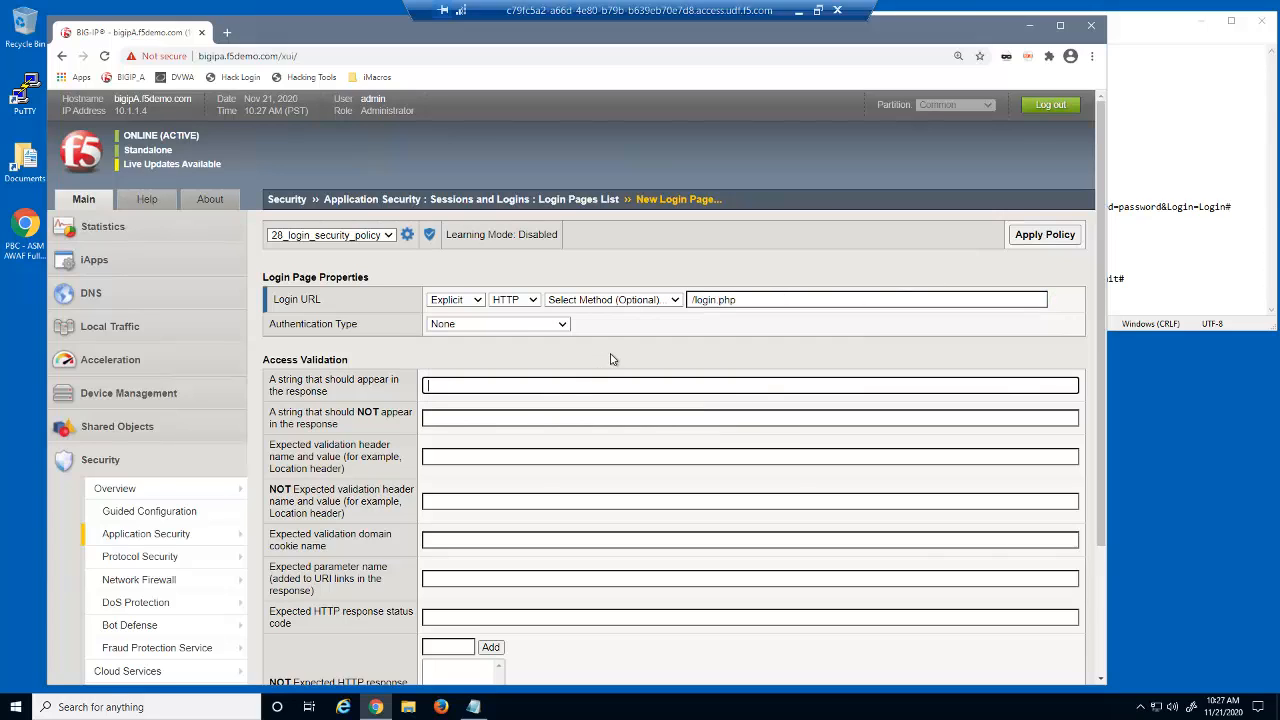
{"action": "left_click", "coordinate": [563, 326]}
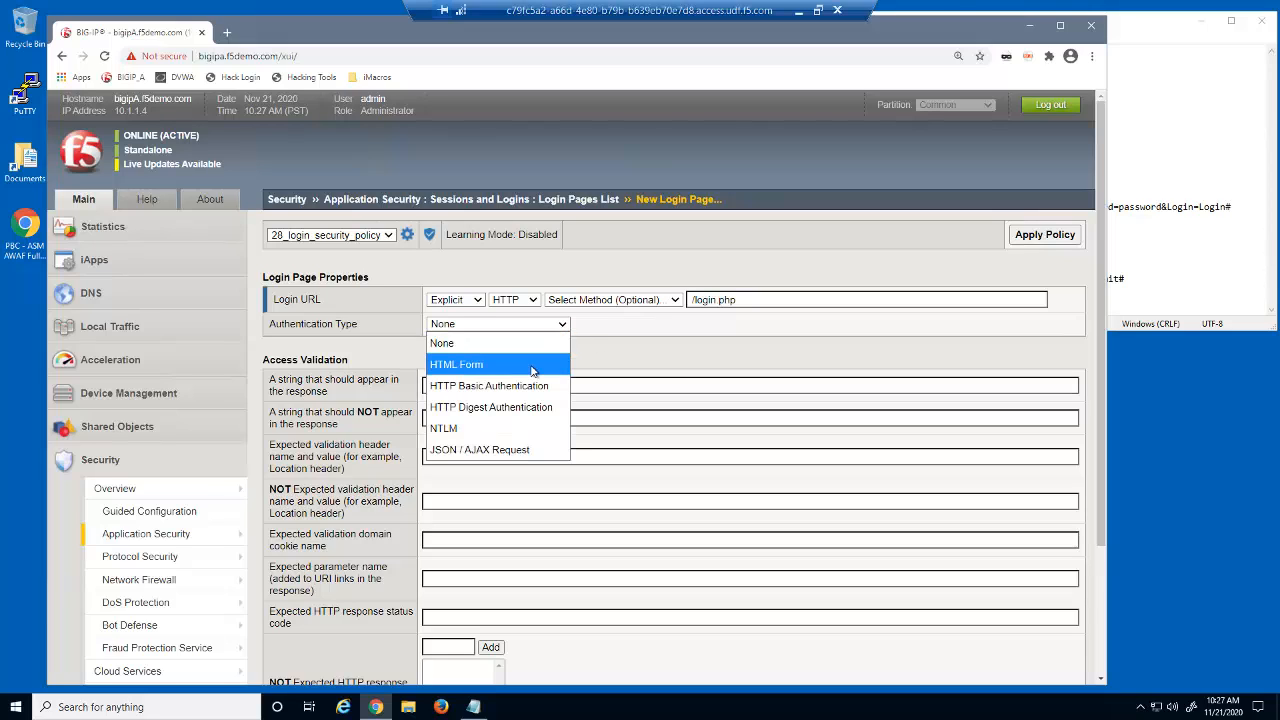
{"action": "left_click", "coordinate": [533, 365]}
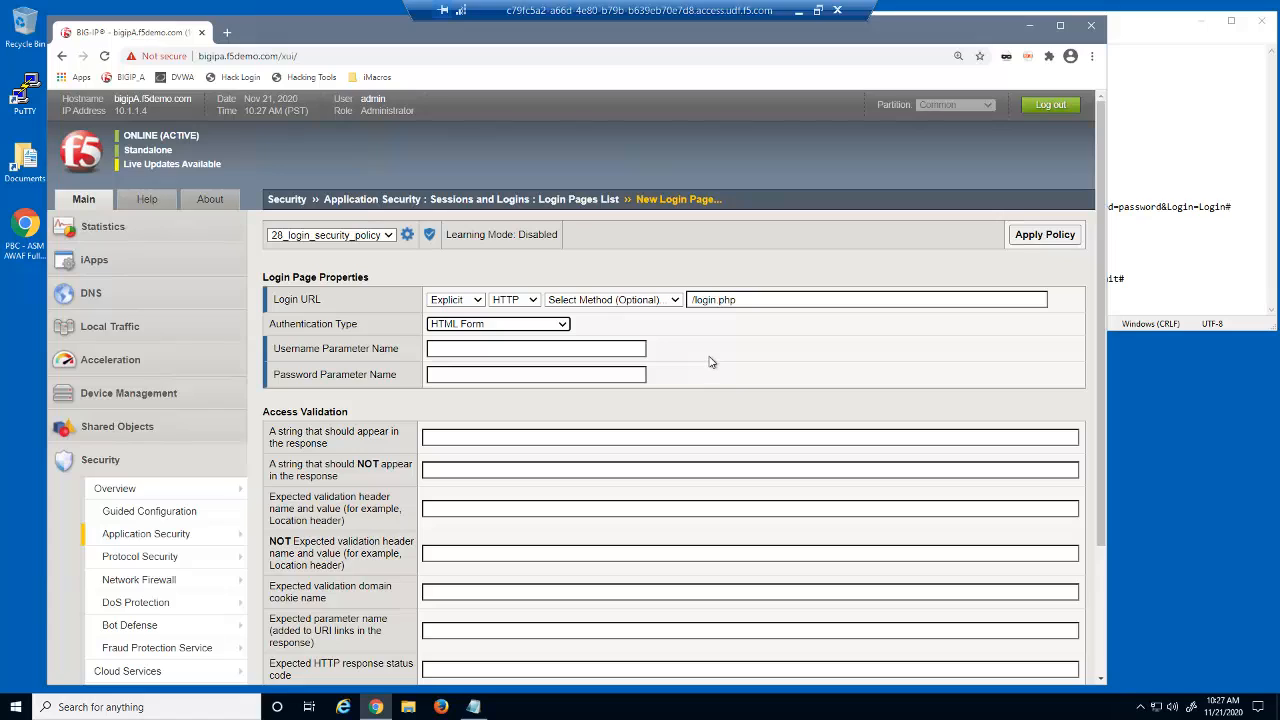
Step: Set username and password parameter names and expected status 302, then create the login page
{"action": "left_click", "coordinate": [597, 350]}
{"action": "type", "text": "username"}
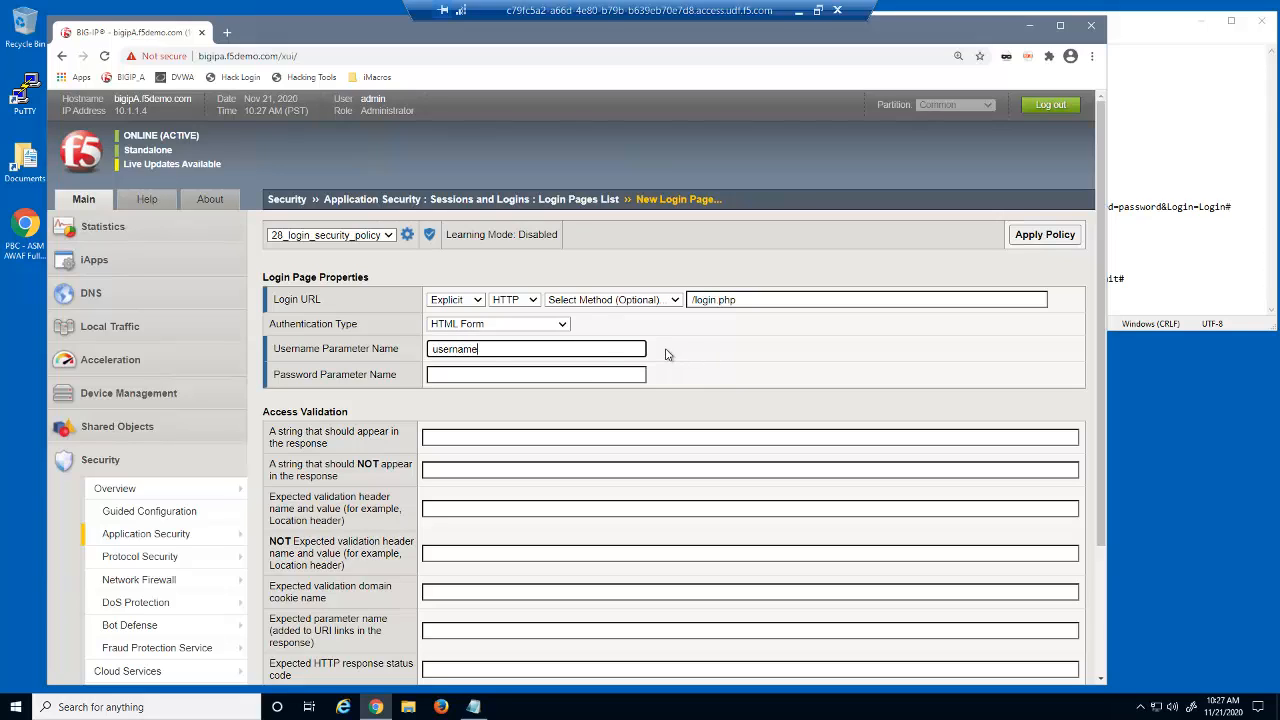
{"action": "left_click", "coordinate": [633, 373]}
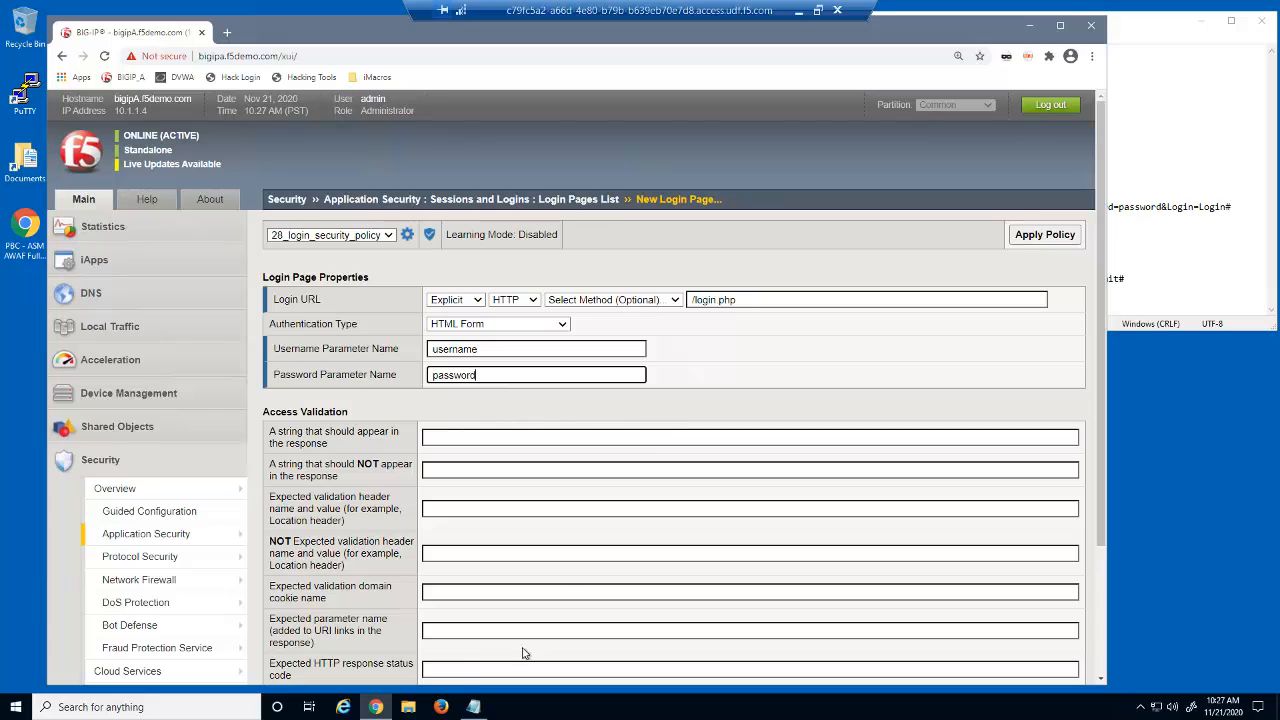
{"action": "left_click", "coordinate": [477, 668]}
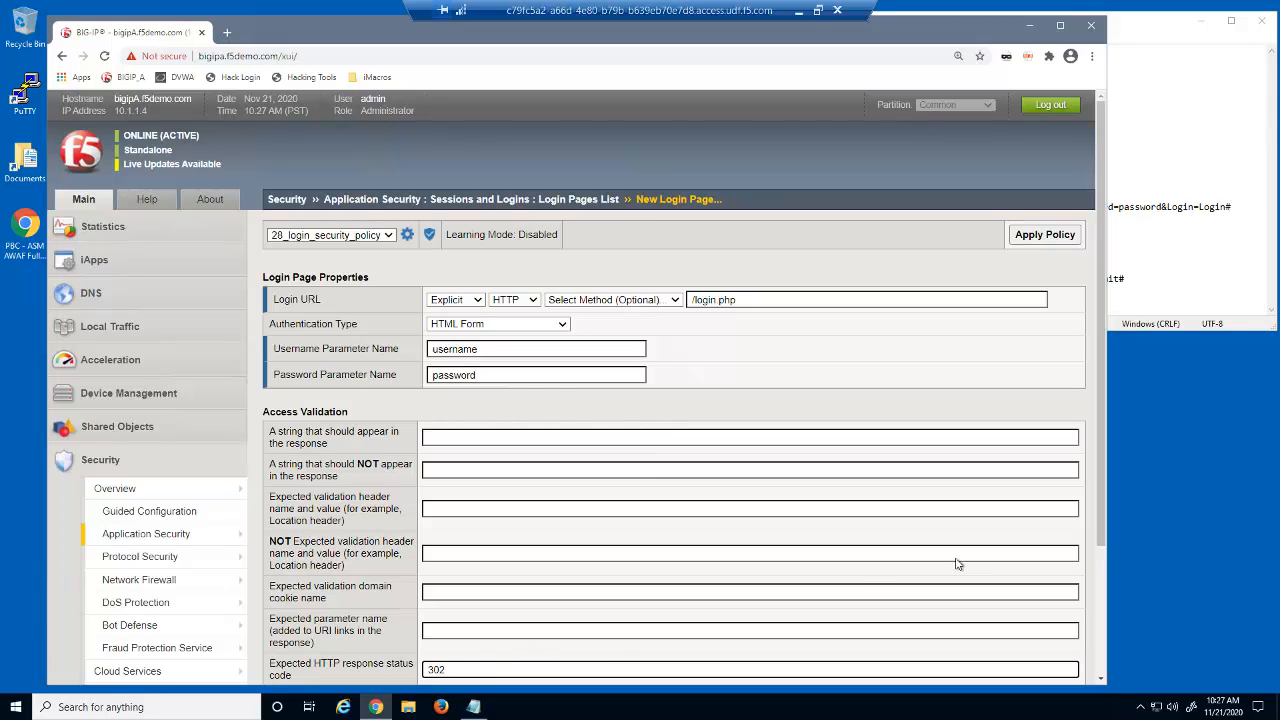
{"action": "left_click_drag", "start_coordinate": [1099, 545], "coordinate": [1100, 612]}
{"action": "scroll", "coordinate": [1100, 612], "scroll_direction": "down", "scroll_amount": 2}
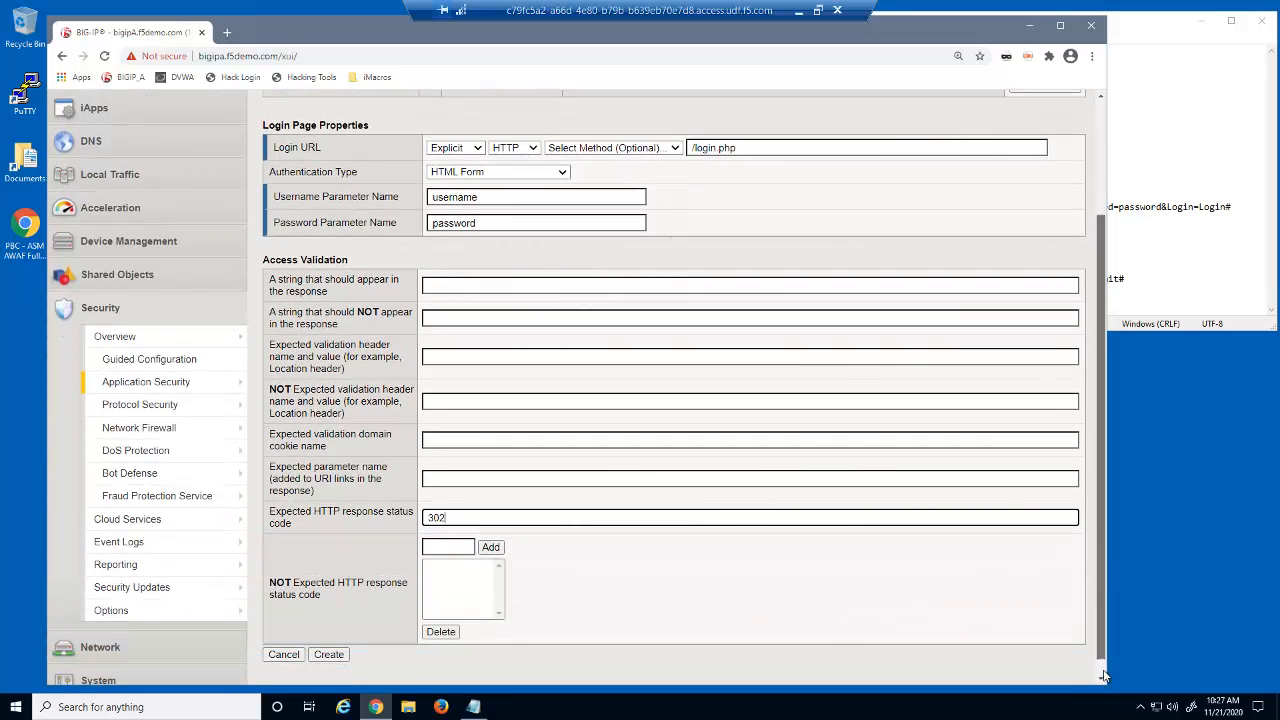
{"action": "left_click", "coordinate": [338, 637]}
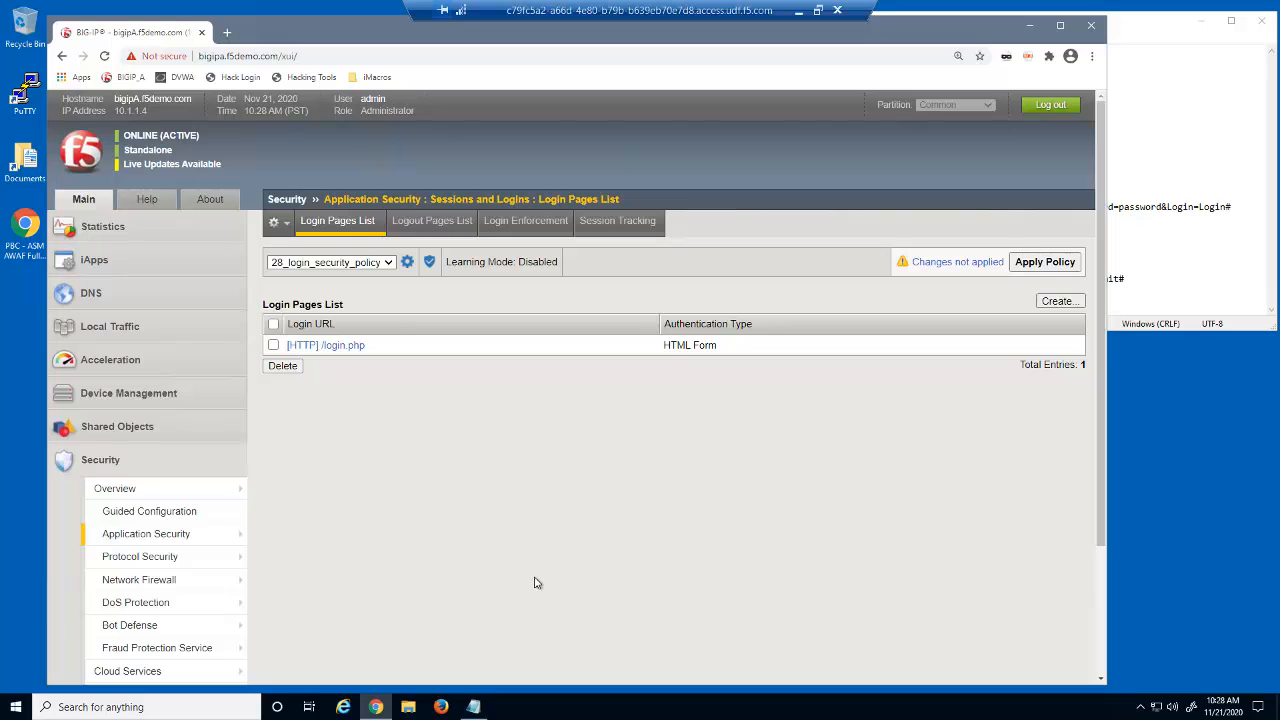
Step: In Login Enforcement, add /vulnerabilities/sqli/ as an authenticated URL, copied from the notes
{"action": "mouse_move", "coordinate": [238, 538]}
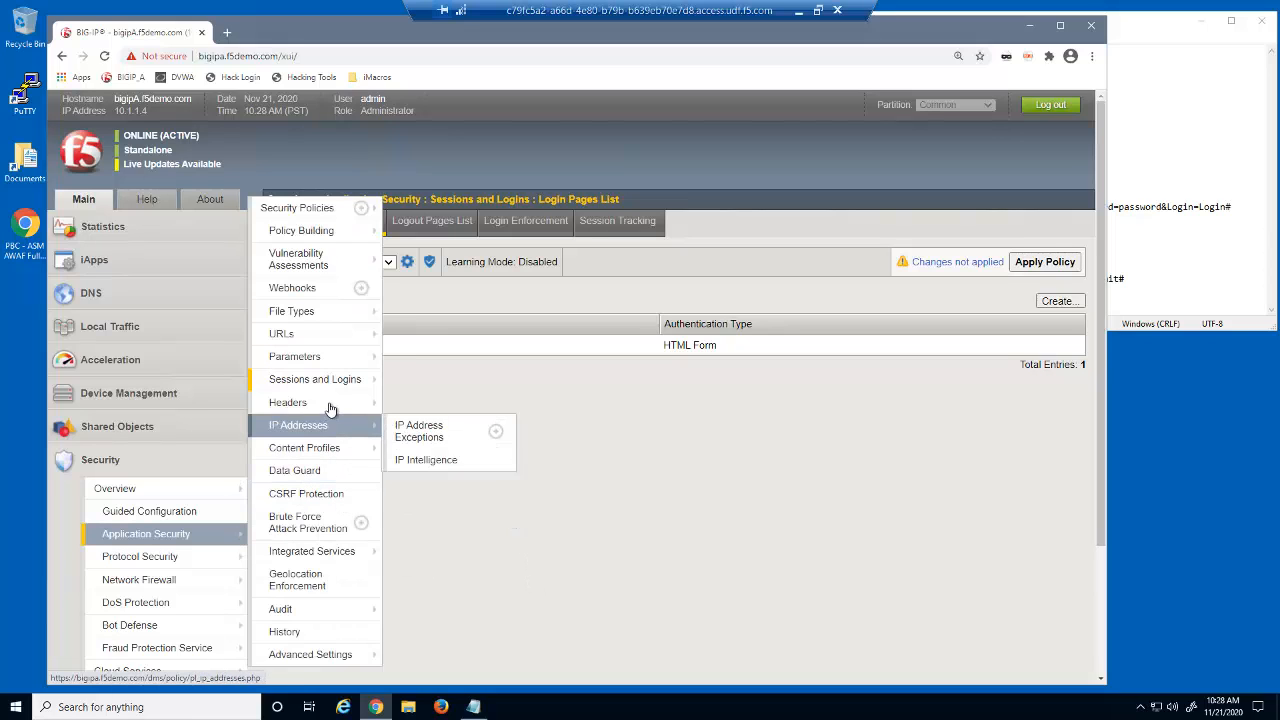
{"action": "mouse_move", "coordinate": [332, 384]}
{"action": "left_click", "coordinate": [438, 426]}
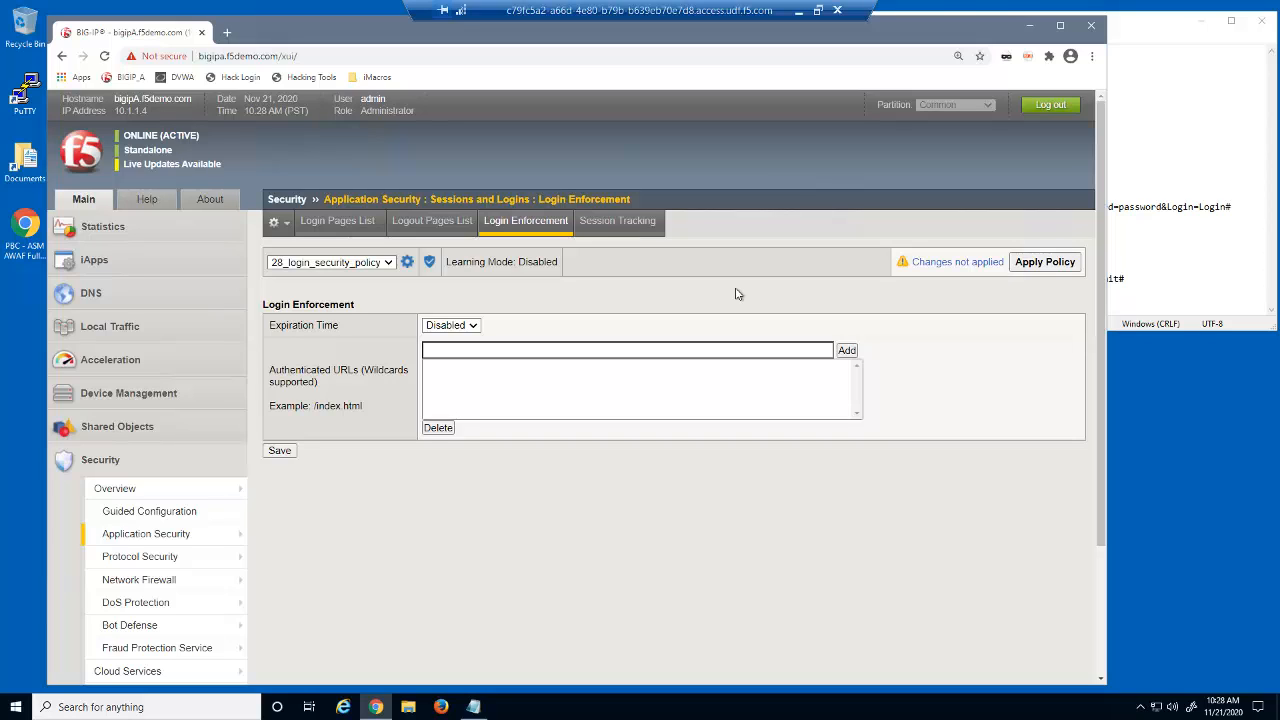
{"action": "left_click", "coordinate": [1173, 144]}
{"action": "left_click_drag", "start_coordinate": [897, 134], "coordinate": [772, 134]}
{"action": "right_click", "coordinate": [773, 134]}
{"action": "left_click", "coordinate": [749, 184]}
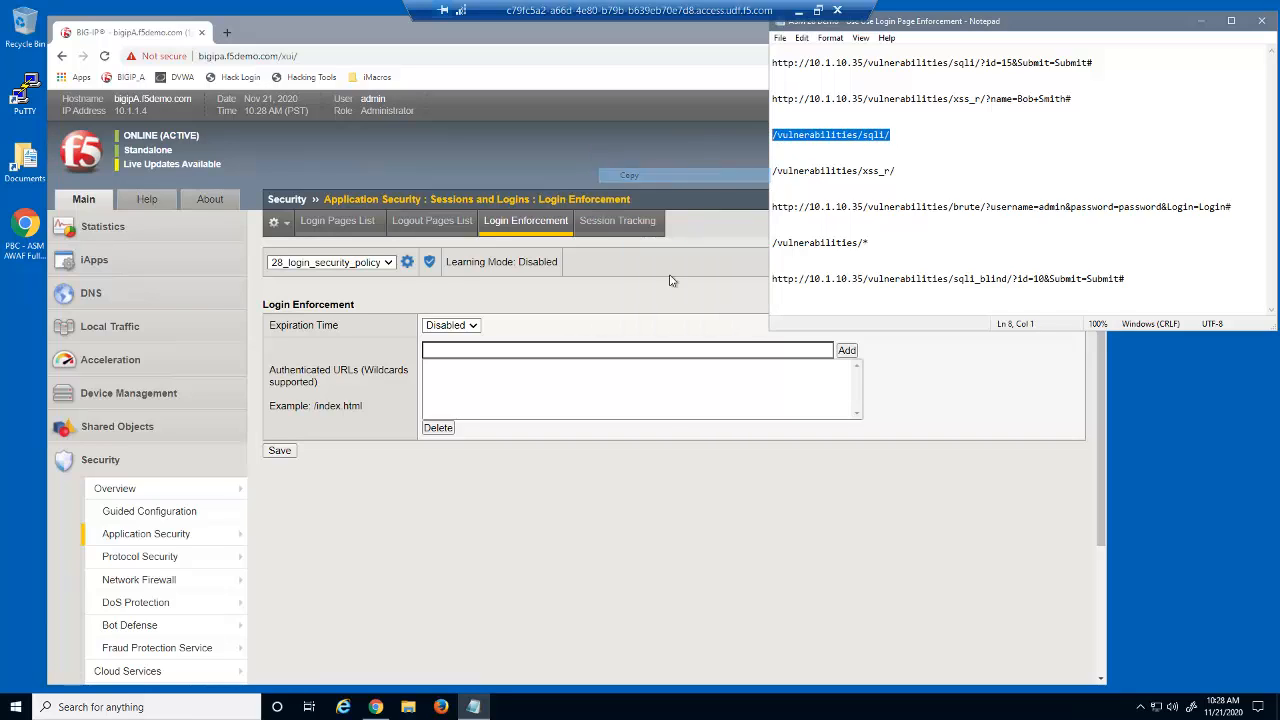
{"action": "left_click", "coordinate": [645, 349]}
{"action": "right_click", "coordinate": [645, 349]}
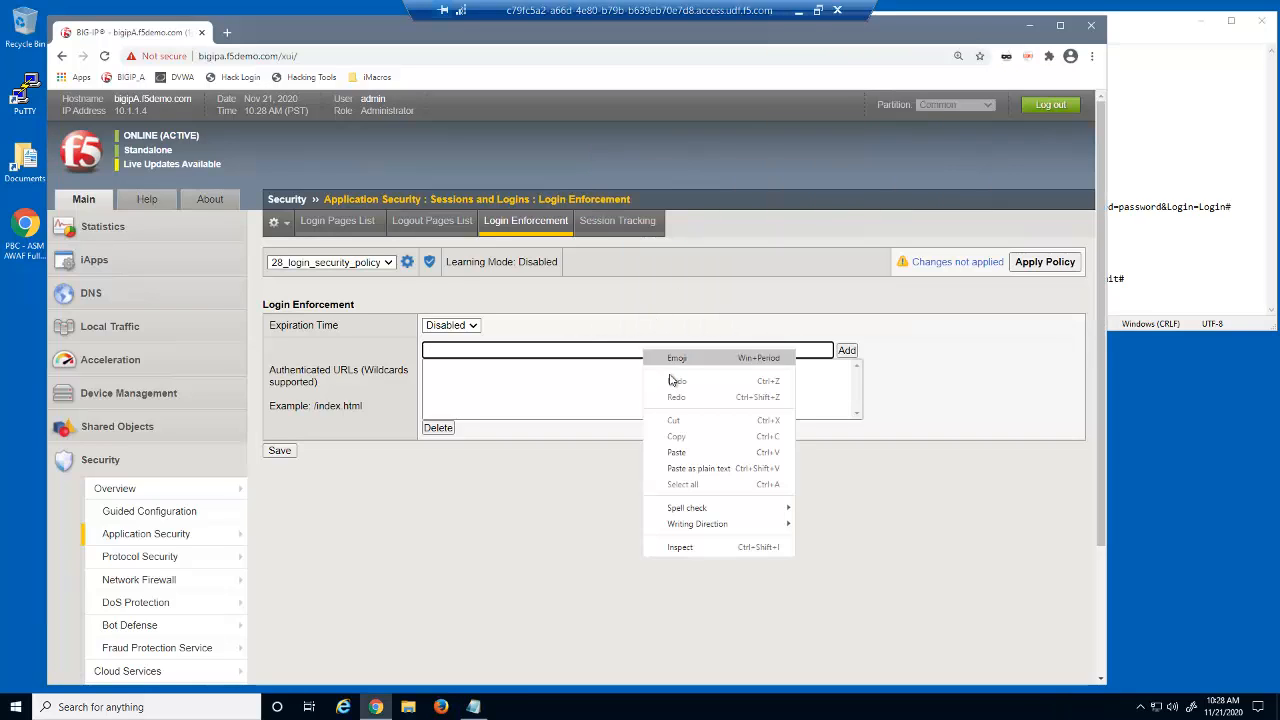
{"action": "left_click", "coordinate": [690, 452]}
{"action": "left_click", "coordinate": [850, 355]}
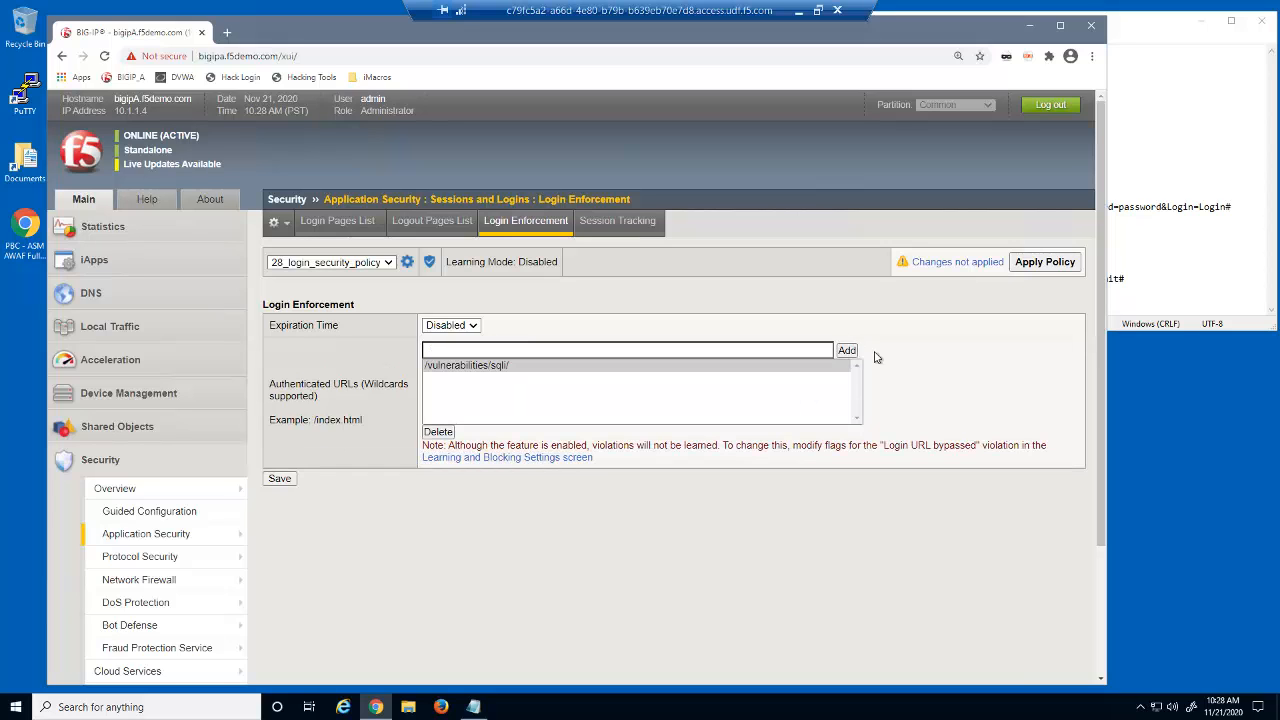
Step: Add /vulnerabilities/xss_r/ as a second authenticated URL
{"action": "left_click", "coordinate": [1117, 182]}
{"action": "left_click_drag", "start_coordinate": [900, 172], "coordinate": [773, 172]}
{"action": "right_click", "coordinate": [782, 172]}
{"action": "left_click", "coordinate": [738, 219]}
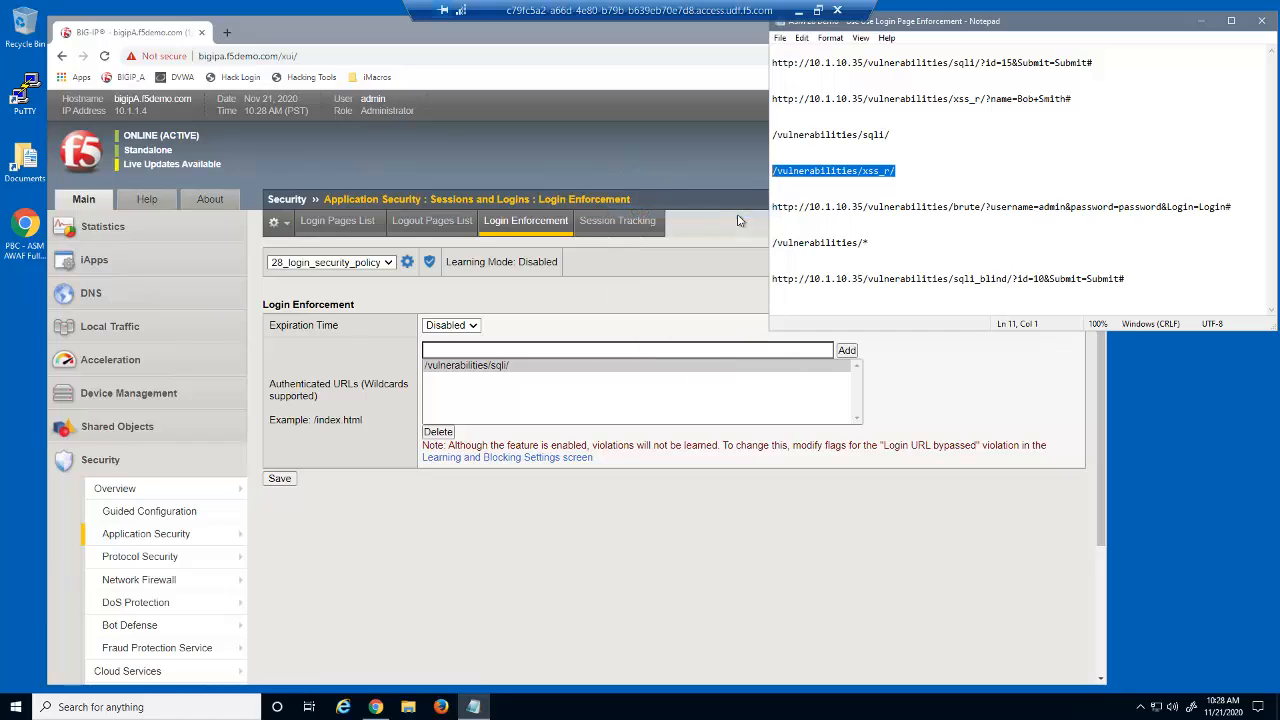
{"action": "right_click", "coordinate": [697, 350]}
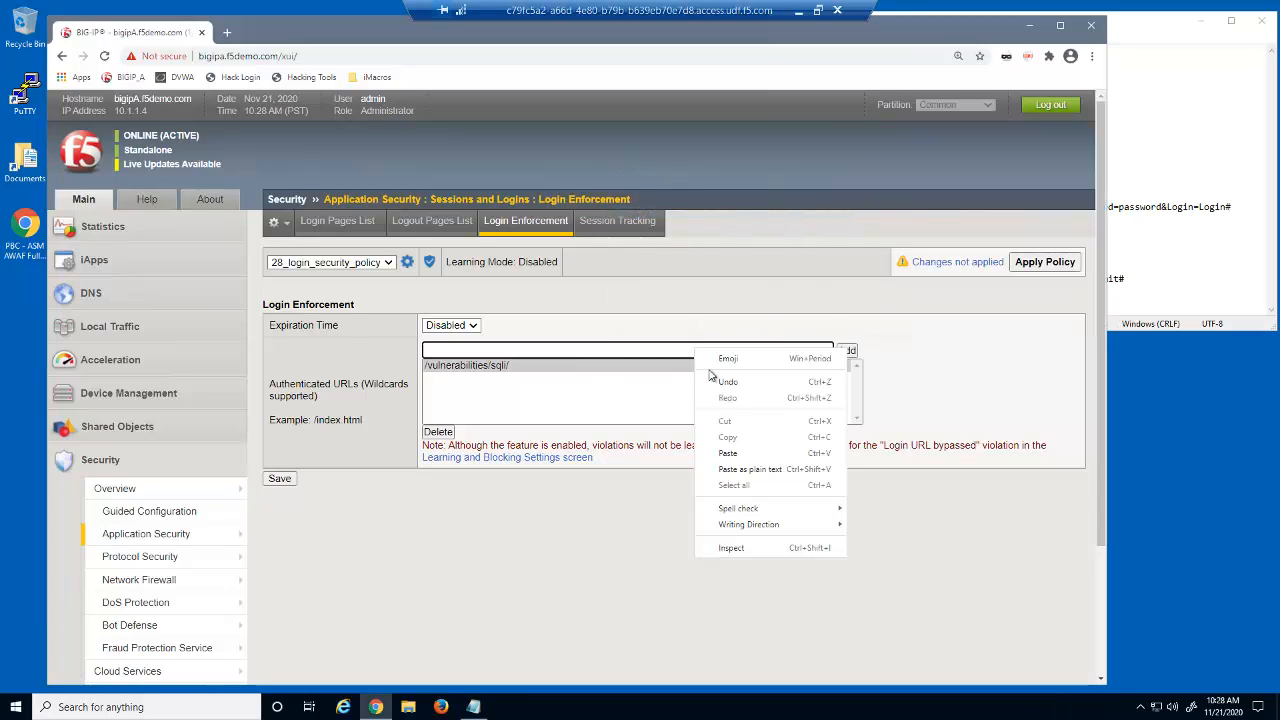
{"action": "left_click", "coordinate": [728, 453]}
{"action": "left_click", "coordinate": [847, 350]}
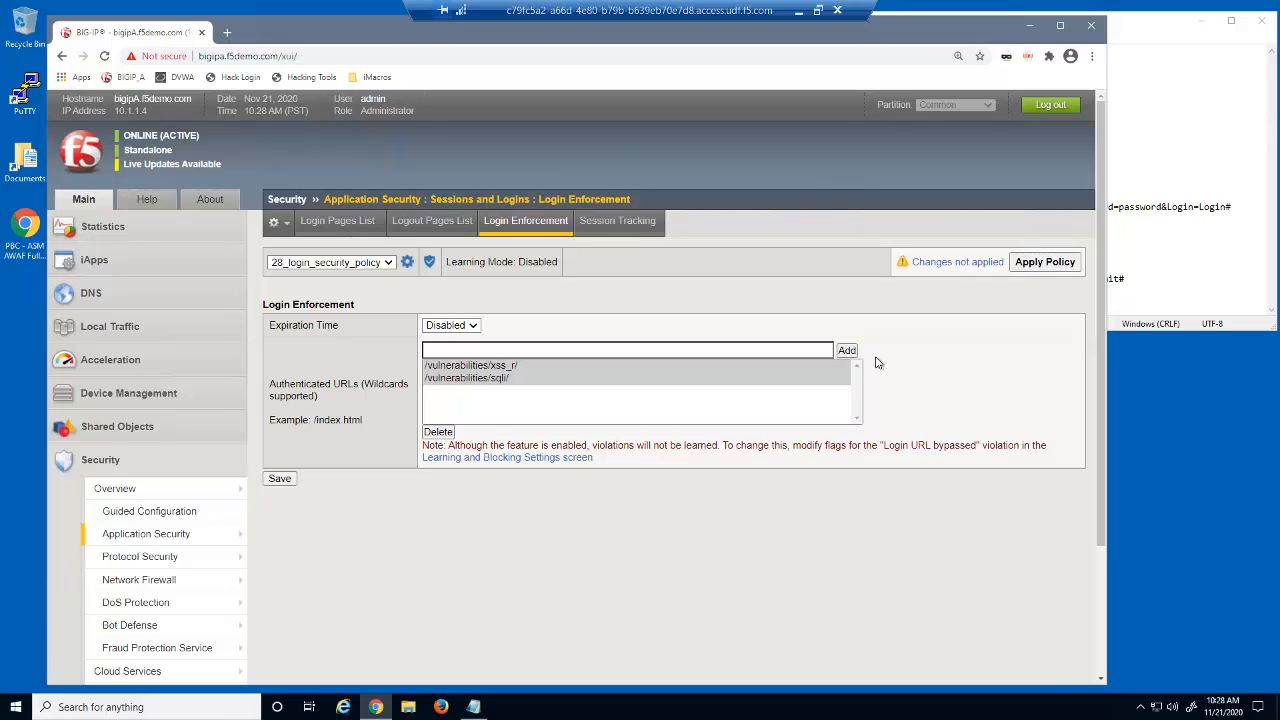
Step: Save the login enforcement settings and apply the policy changes to 28_login_security_policy
{"action": "left_click", "coordinate": [286, 481]}
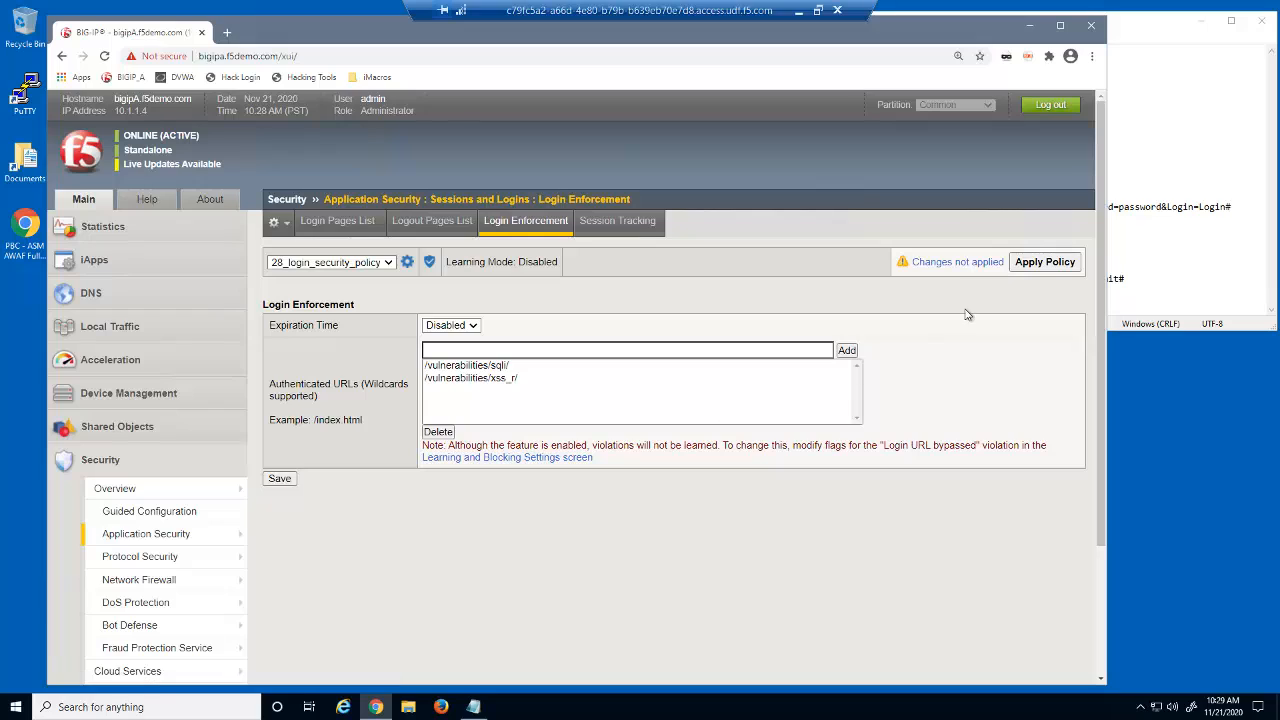
{"action": "left_click", "coordinate": [1029, 268]}
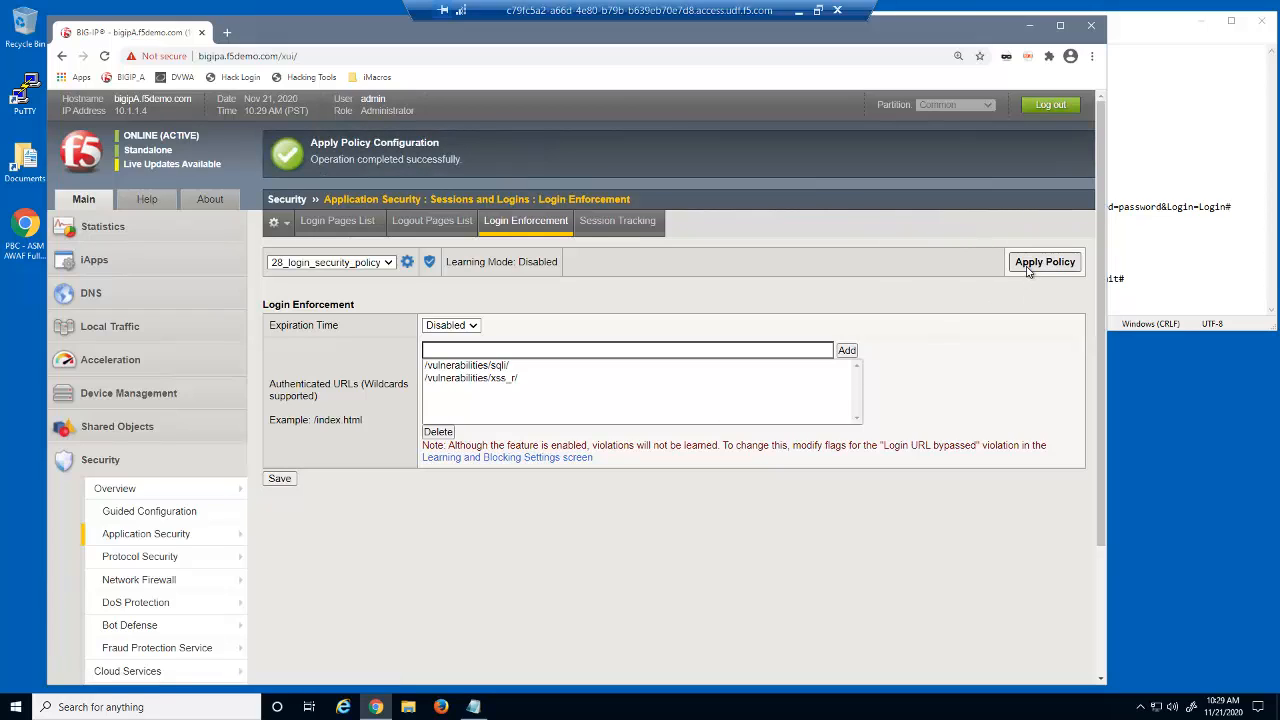
{"action": "right_click", "coordinate": [441, 707]}
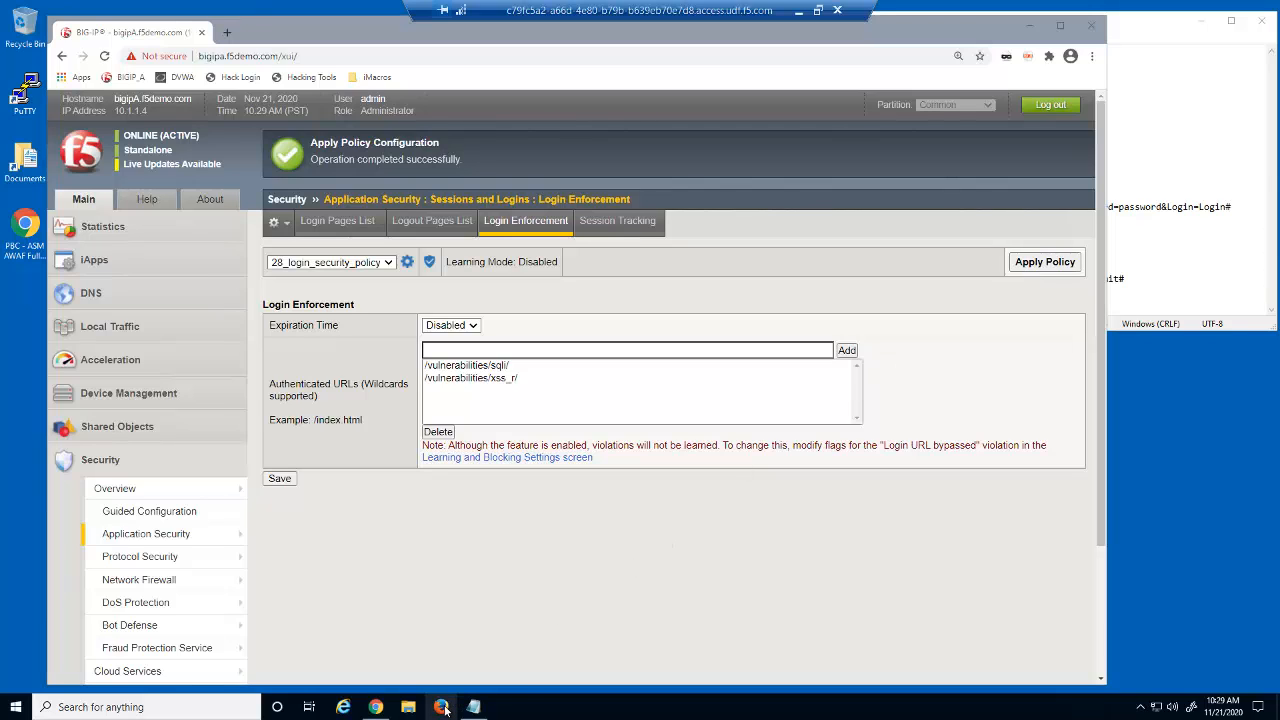
Step: Load the DVWA login page 10.1.10.35/login.php in a new Firefox private window
{"action": "left_click", "coordinate": [451, 627]}
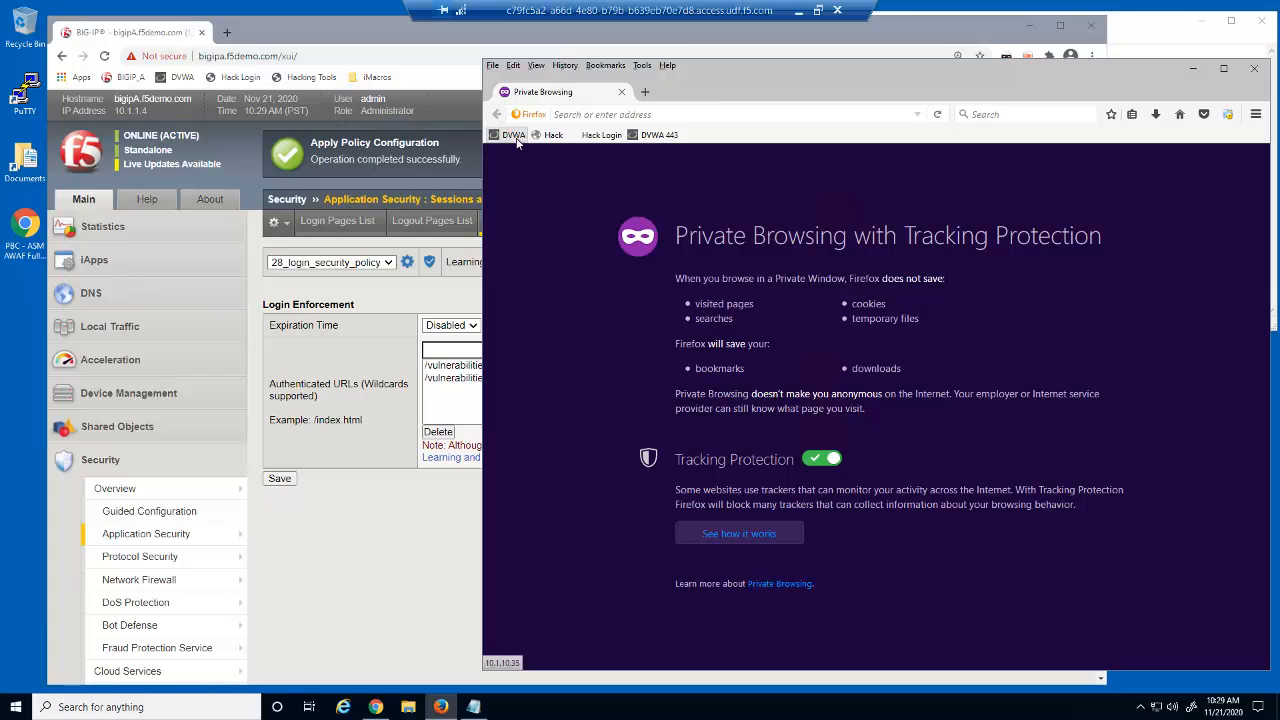
{"action": "left_click", "coordinate": [514, 136]}
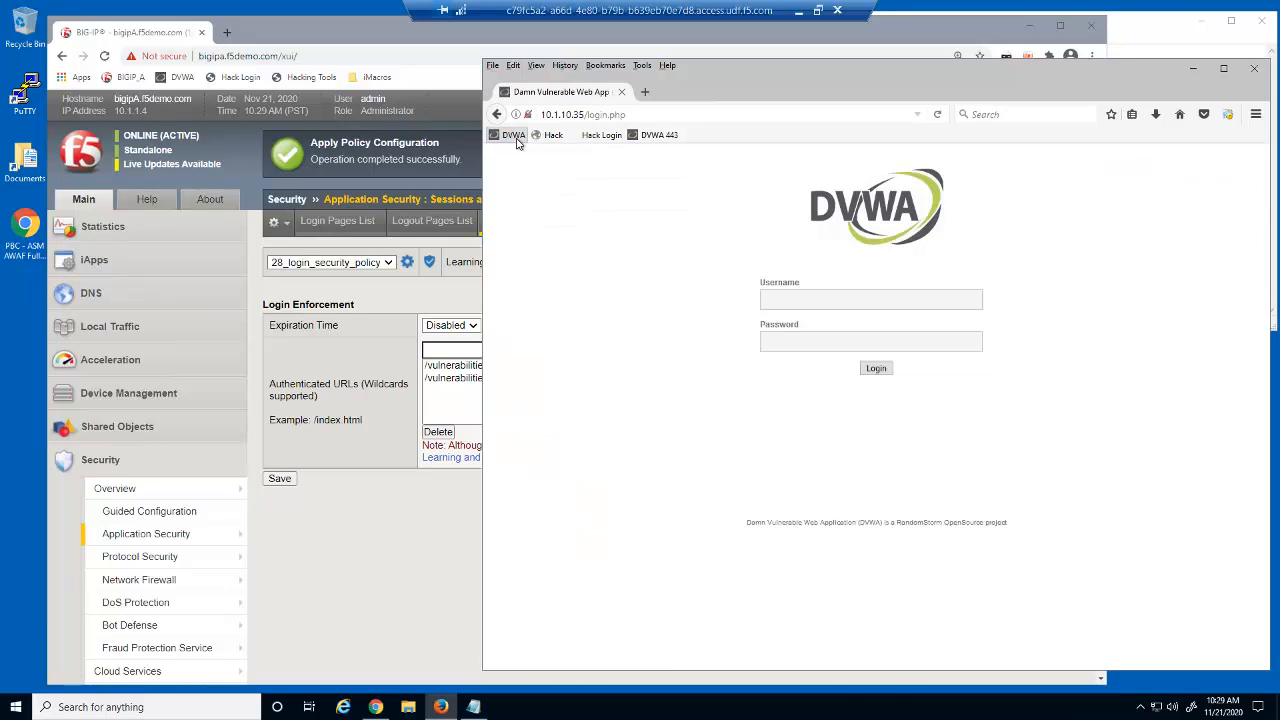
{"action": "left_click", "coordinate": [1115, 54]}
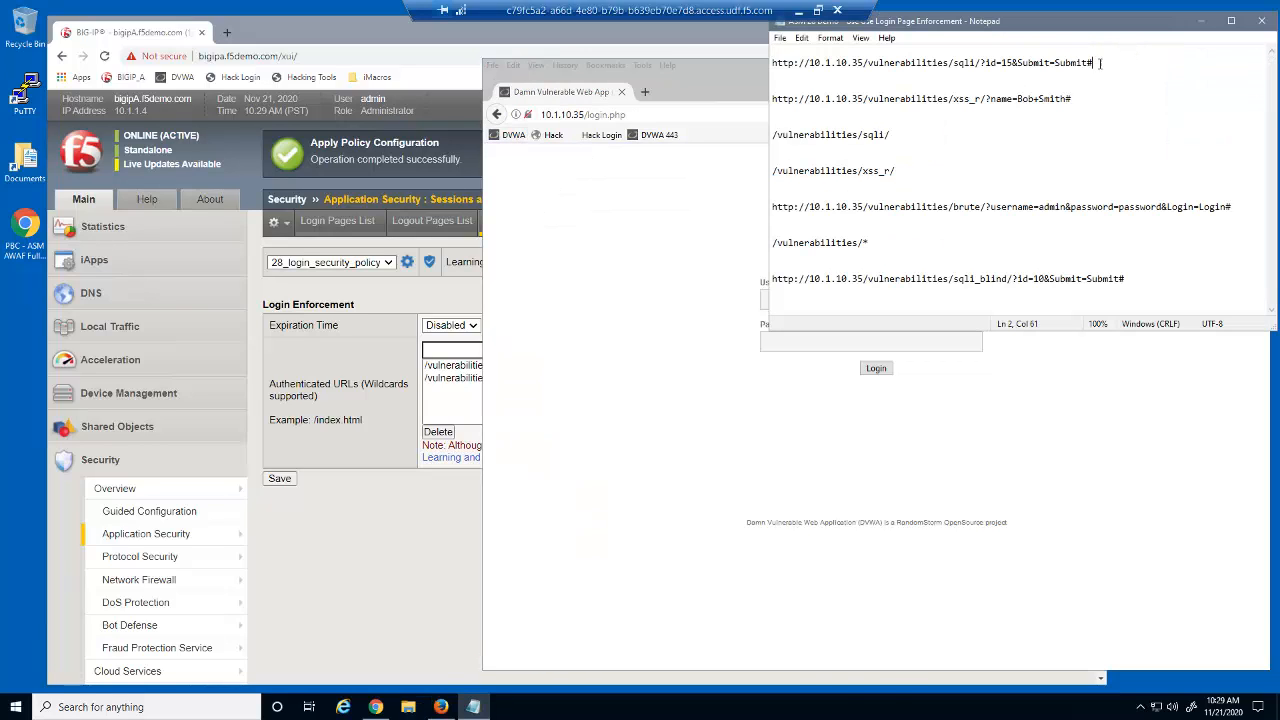
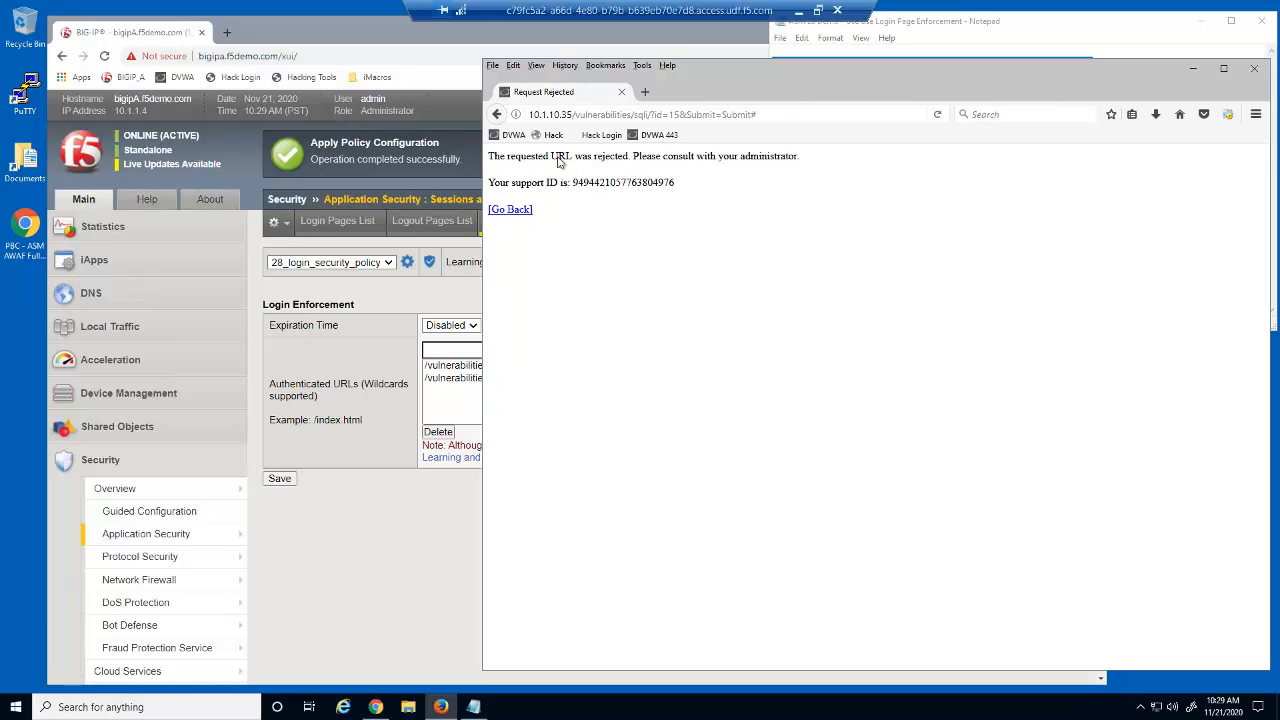
Step: Return to the DVWA login page and copy the reflected XSS test URL from Notepad
{"action": "left_click", "coordinate": [512, 134]}
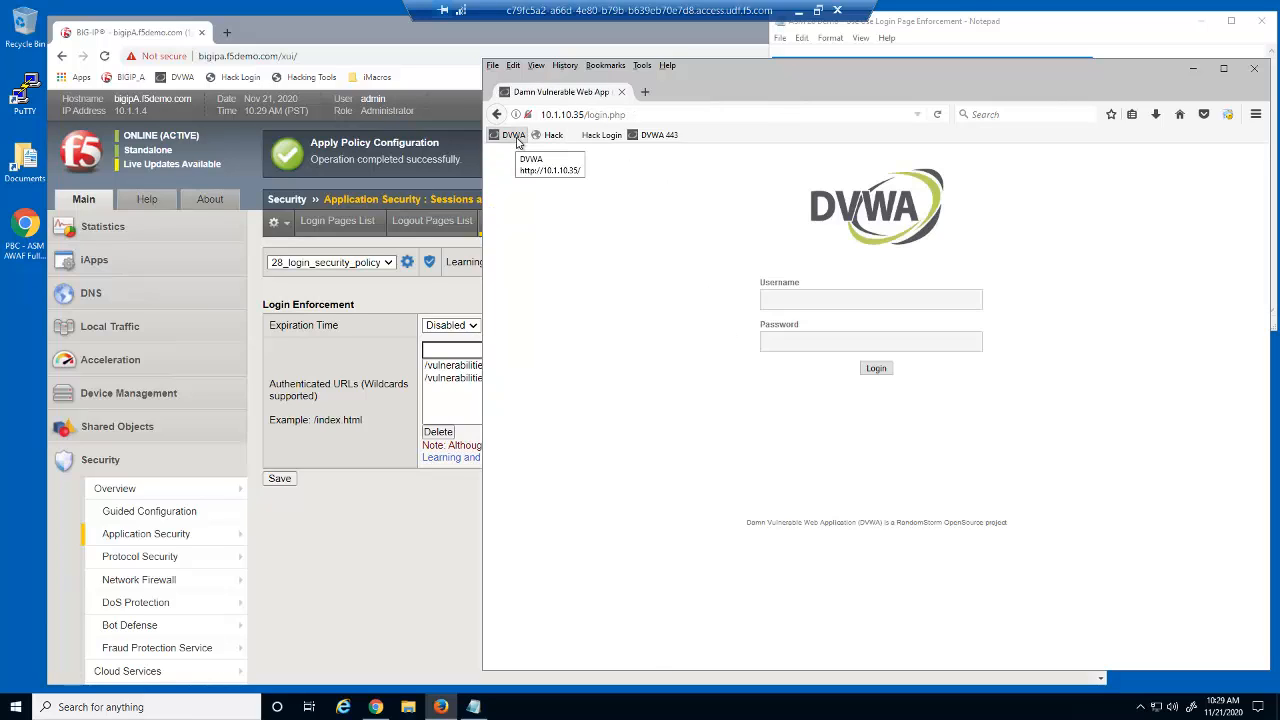
{"action": "left_click", "coordinate": [967, 49]}
{"action": "left_click_drag", "start_coordinate": [1074, 98], "coordinate": [785, 99]}
{"action": "right_click", "coordinate": [785, 99]}
{"action": "left_click", "coordinate": [640, 136]}
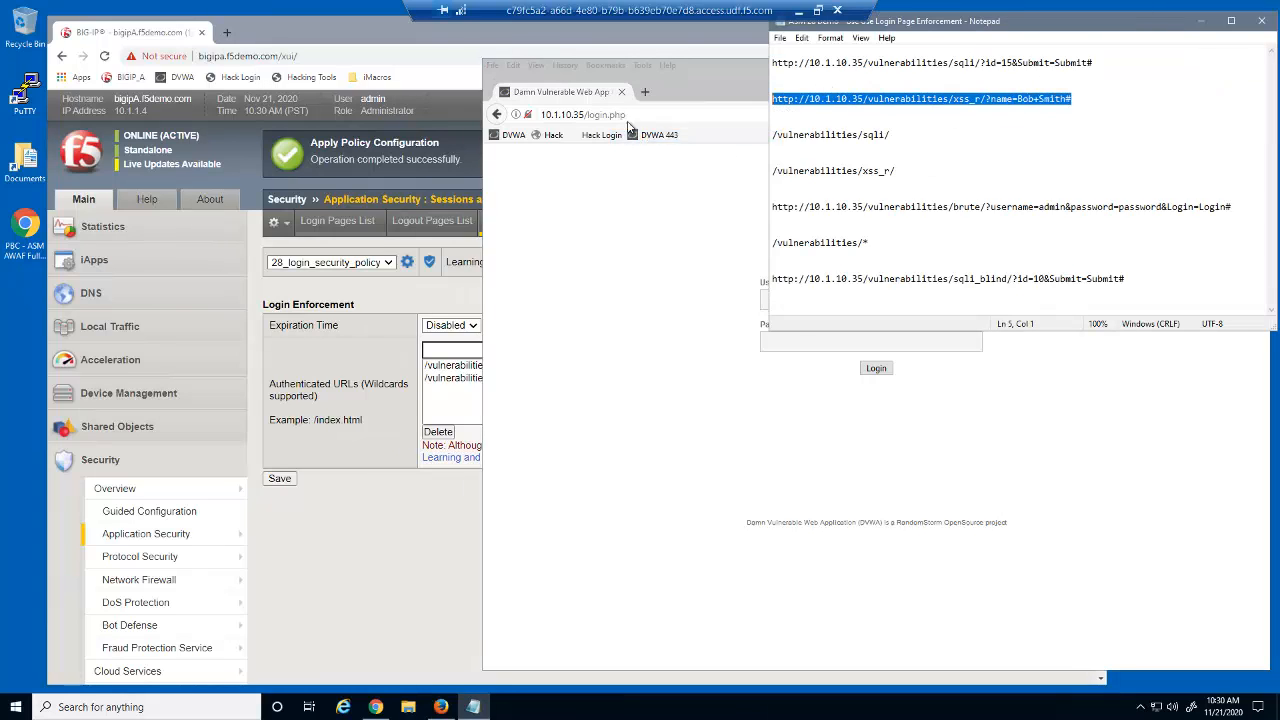
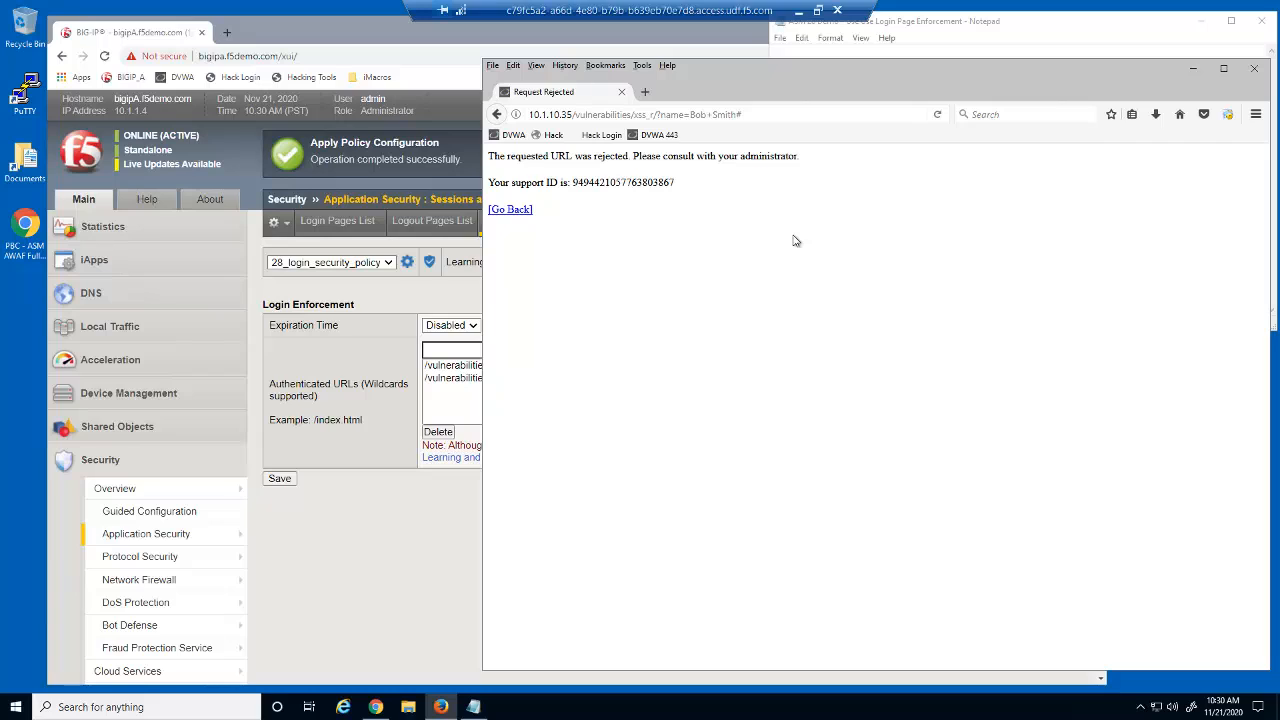
Step: After the xss_r rejection, reopen the DVWA login page and copy the brute-force URL from Notepad
{"action": "left_click", "coordinate": [513, 135]}
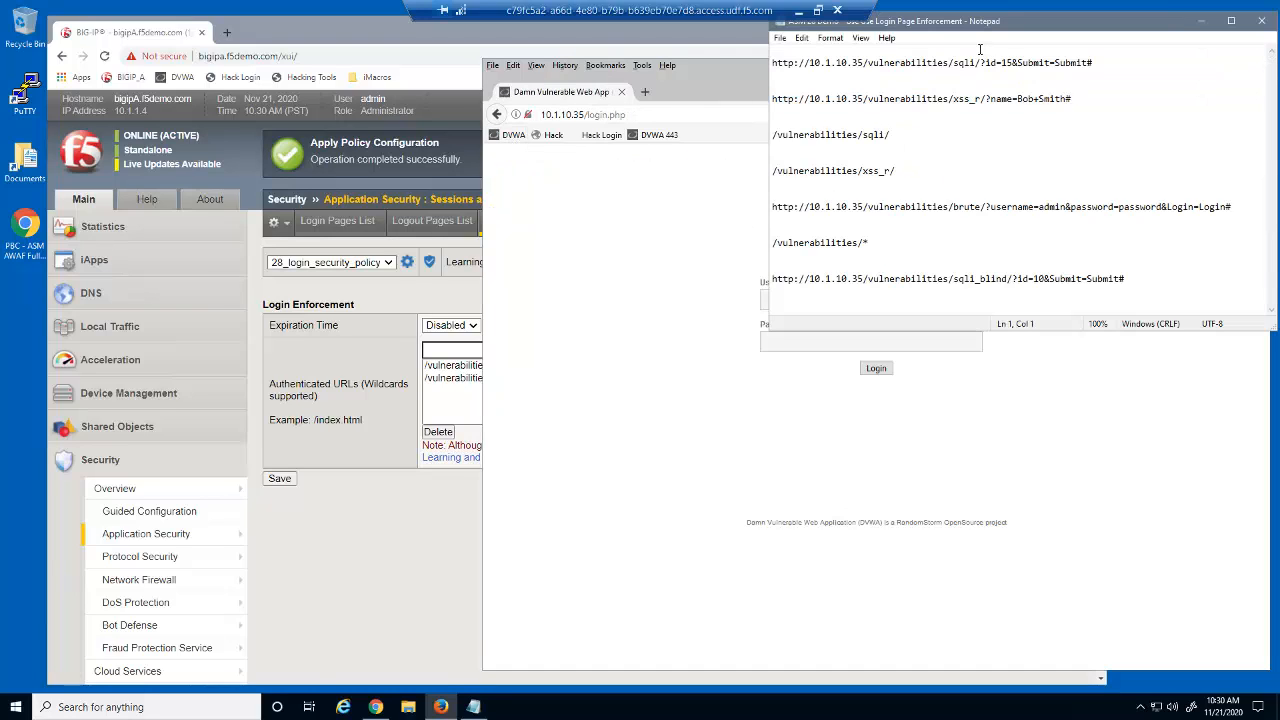
{"action": "left_click", "coordinate": [990, 42]}
{"action": "left_click_drag", "start_coordinate": [1231, 208], "coordinate": [775, 196]}
{"action": "right_click", "coordinate": [785, 207]}
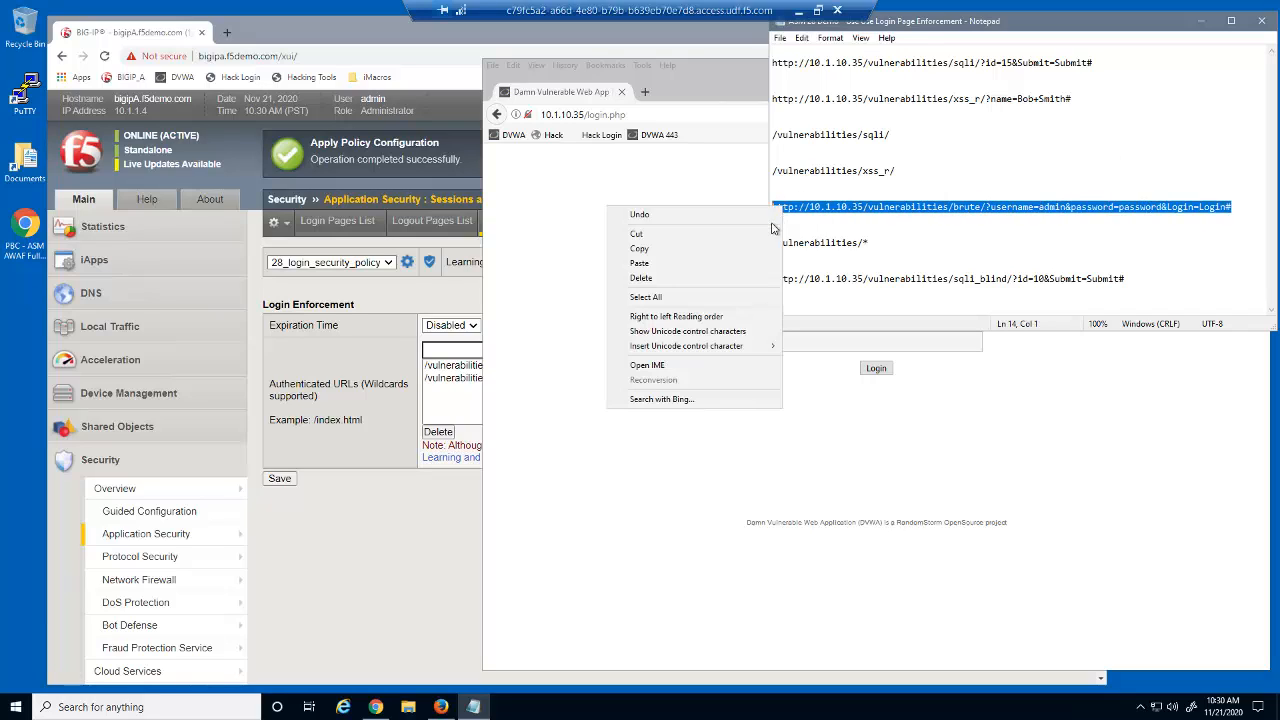
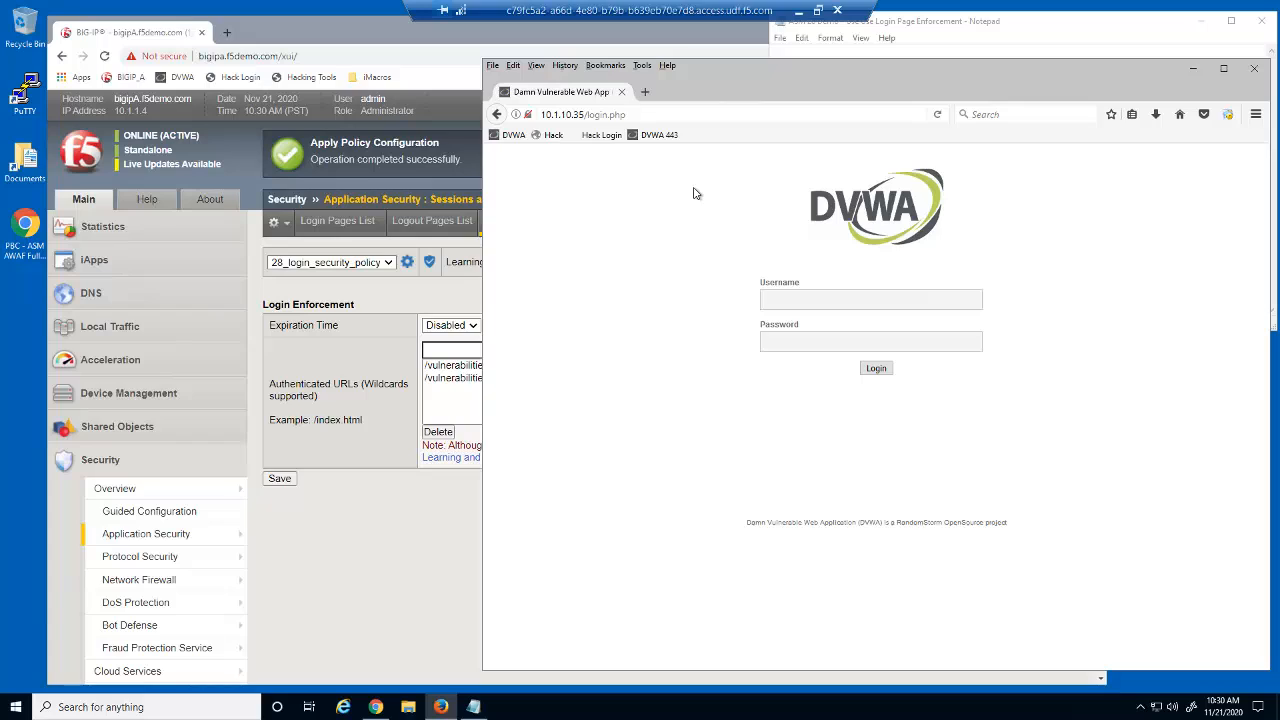
Step: Begin the DVWA sign-in by putting the cursor in the Username field to enter the username
{"action": "left_click", "coordinate": [777, 296]}
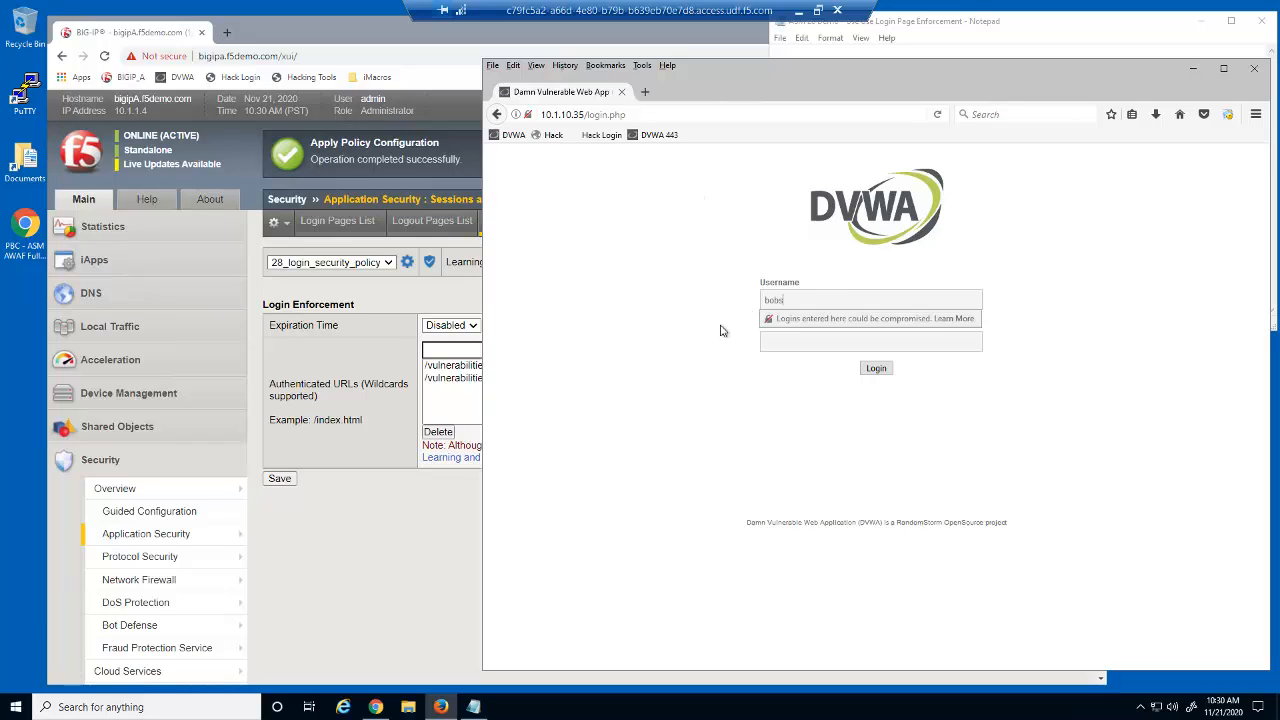
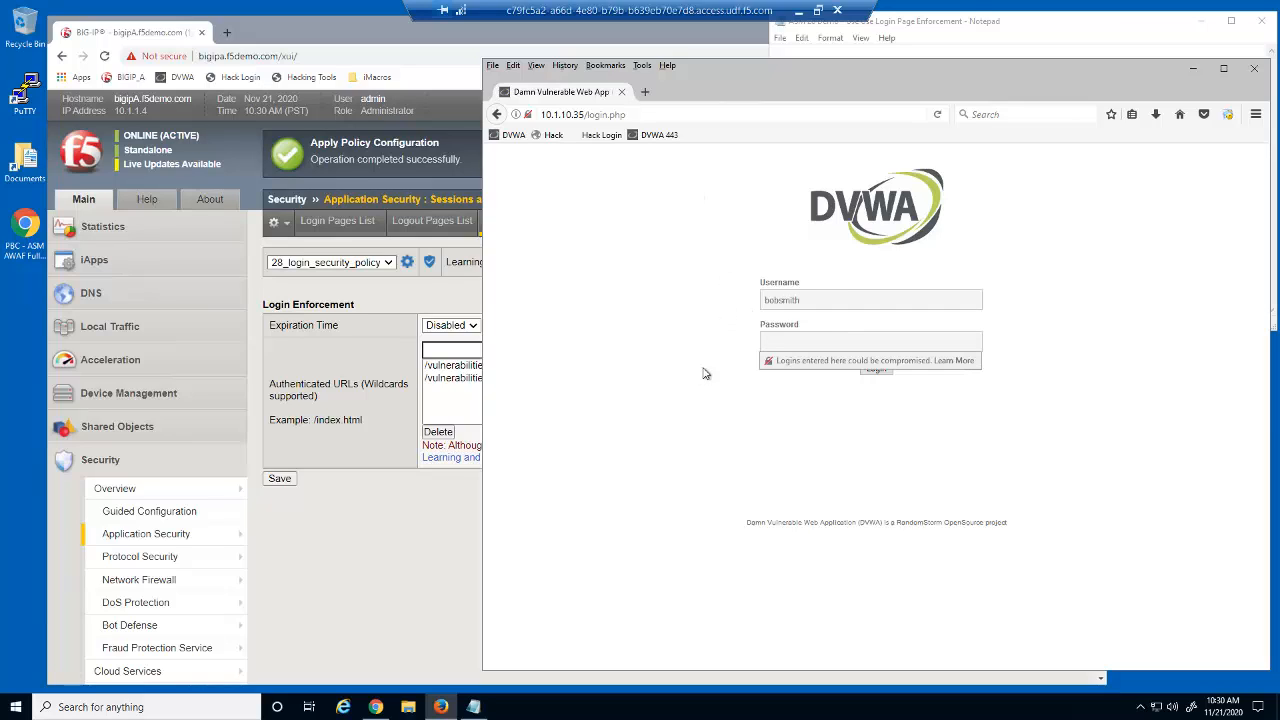
Step: Enter the account password and submit the login to reach the DVWA welcome page
{"action": "type", "text": "pass"}
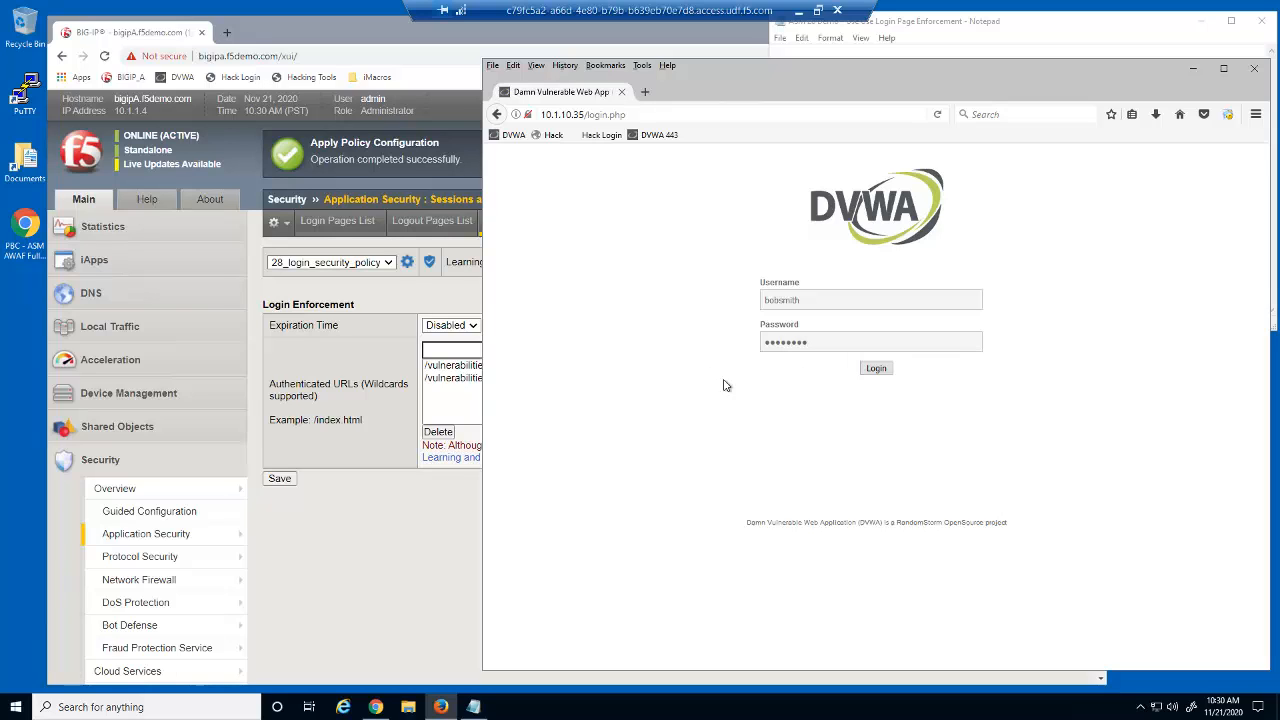
{"action": "left_click", "coordinate": [885, 370]}
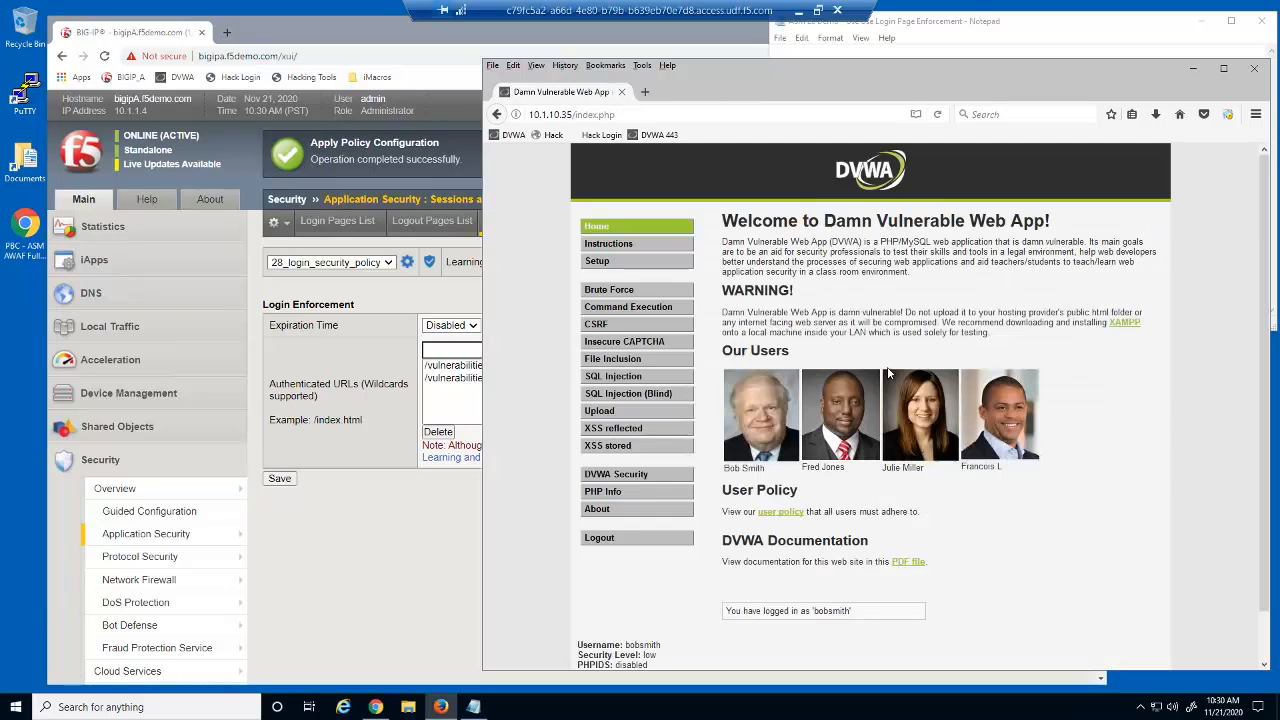
Step: Copy the reflected XSS (xss_r) test URL line from the saved list in Notepad
{"action": "left_click", "coordinate": [990, 50]}
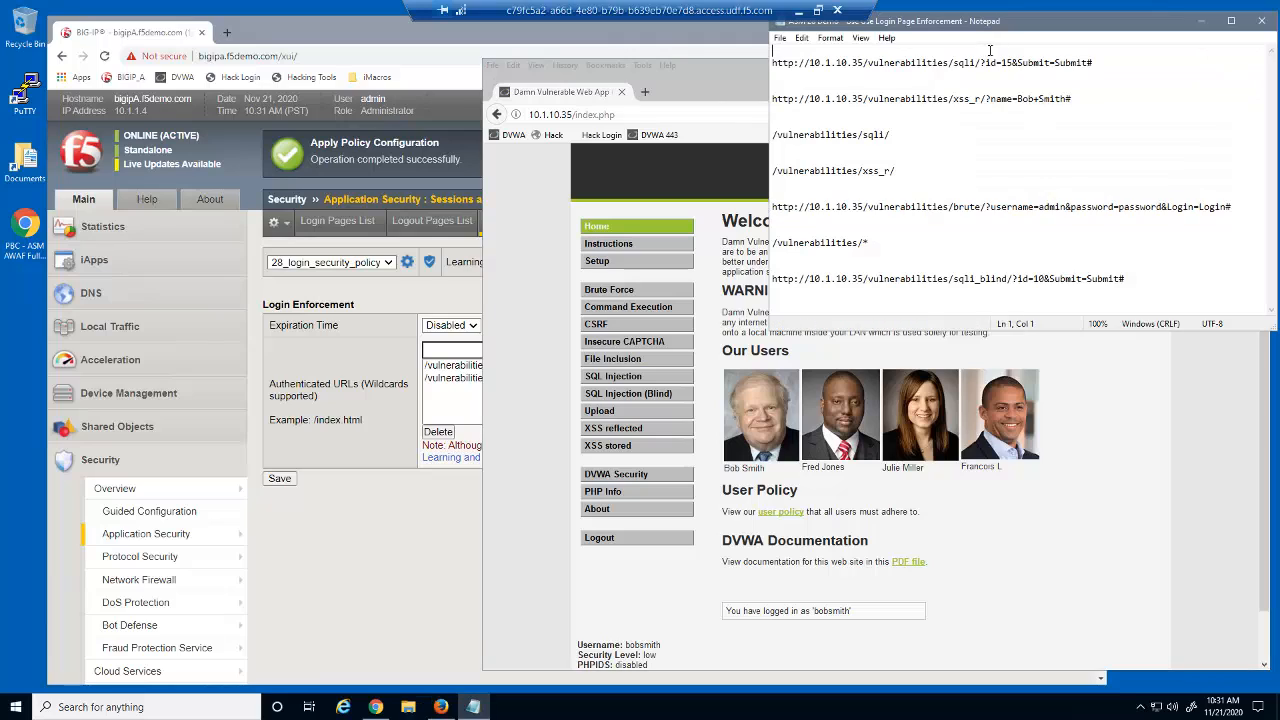
{"action": "left_click_drag", "start_coordinate": [1076, 98], "coordinate": [770, 100]}
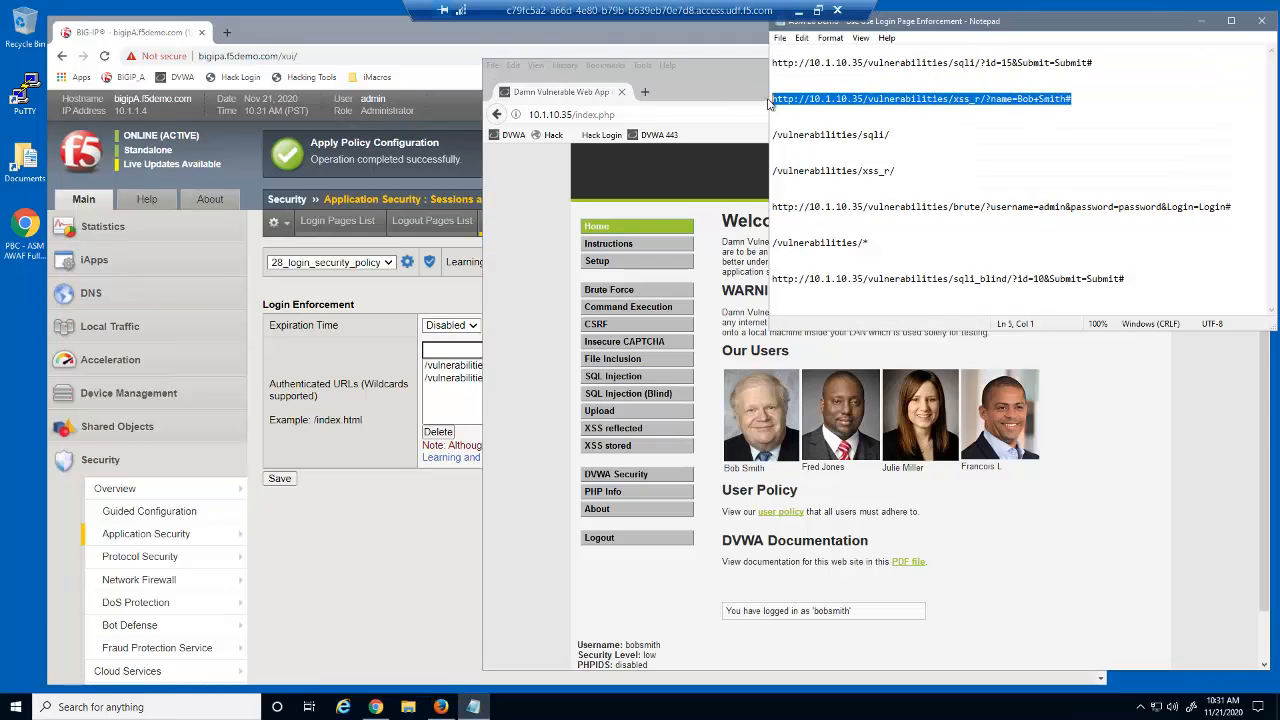
{"action": "right_click", "coordinate": [790, 102]}
{"action": "left_click", "coordinate": [677, 139]}
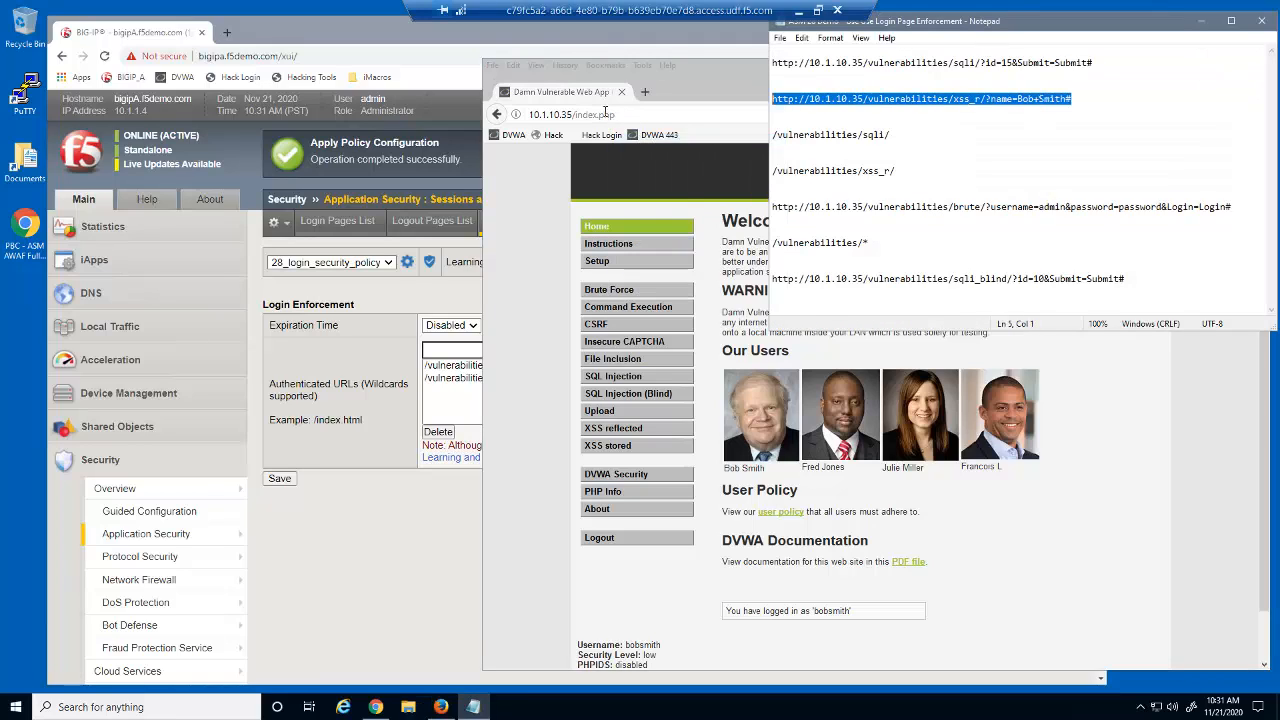
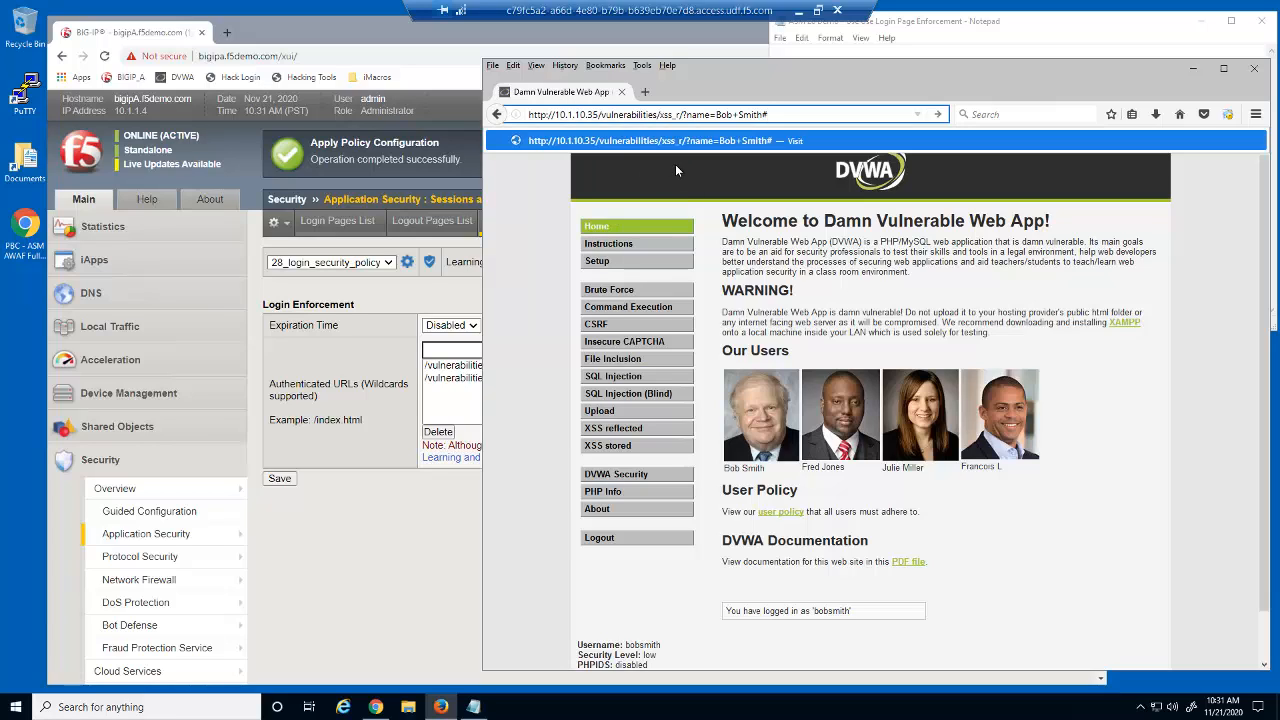
Step: Load the pasted DVWA reflected XSS URL with name=Bob+Smith so the name is echoed back
{"action": "key", "text": "Return"}
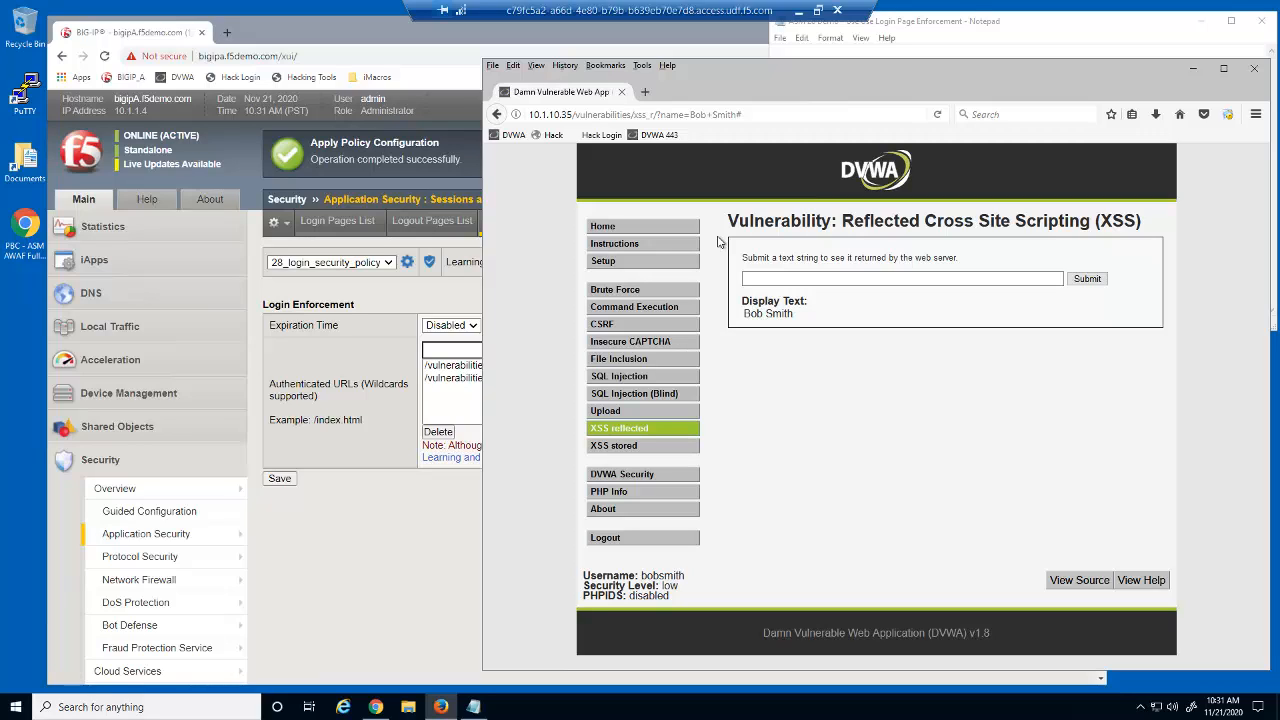
Step: Close the DVWA browser and copy the /vulnerabilities/* pattern from the notes
{"action": "left_click", "coordinate": [1250, 69]}
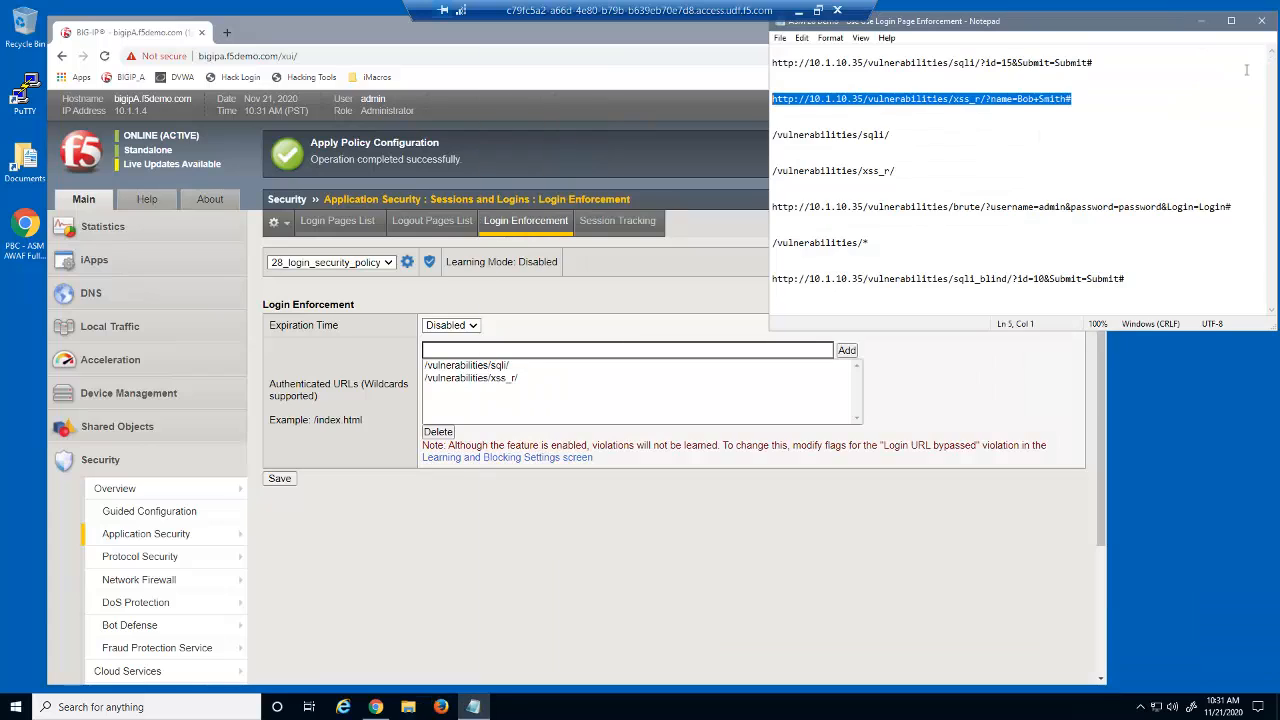
{"action": "left_click", "coordinate": [996, 372]}
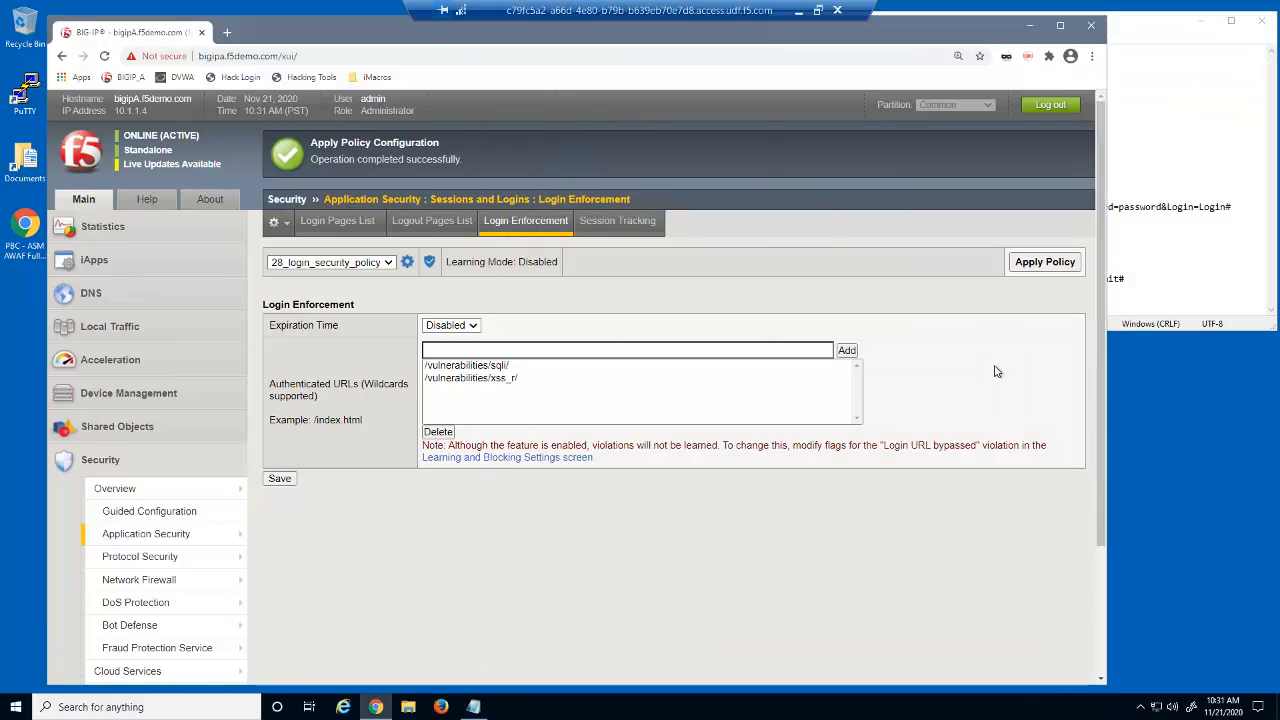
{"action": "left_click", "coordinate": [1190, 242]}
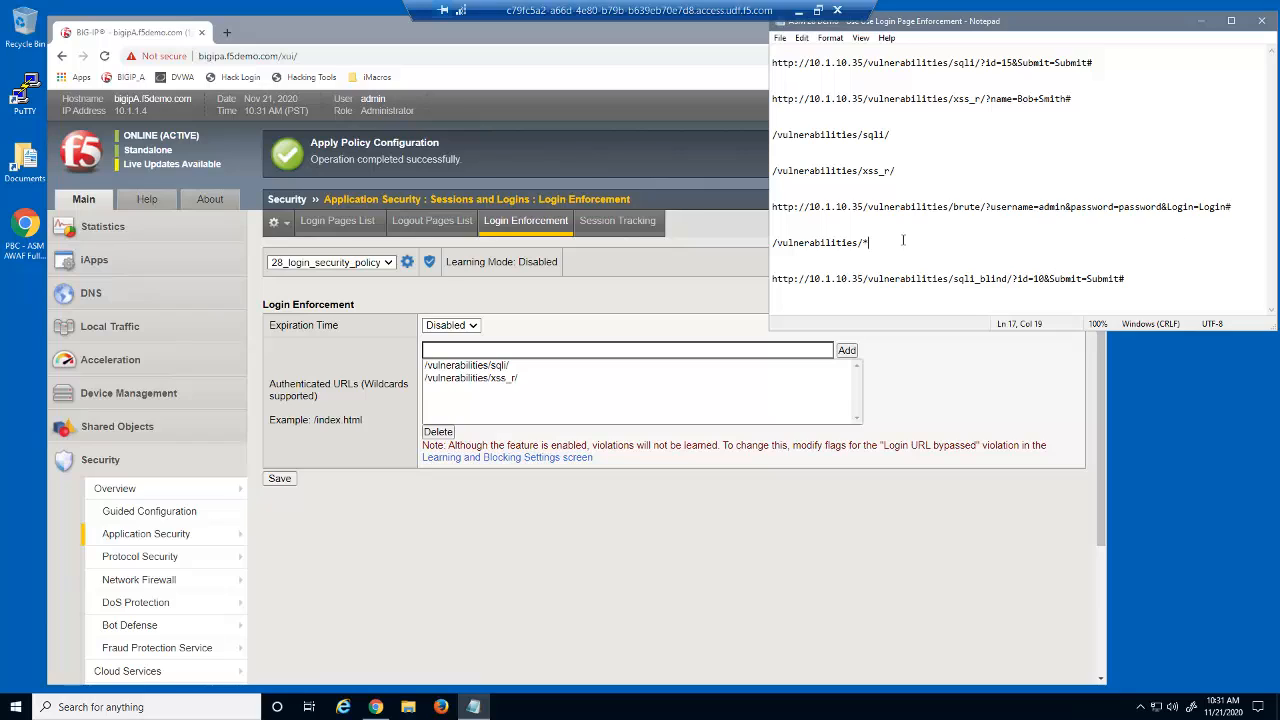
{"action": "left_click_drag", "start_coordinate": [878, 241], "coordinate": [771, 242]}
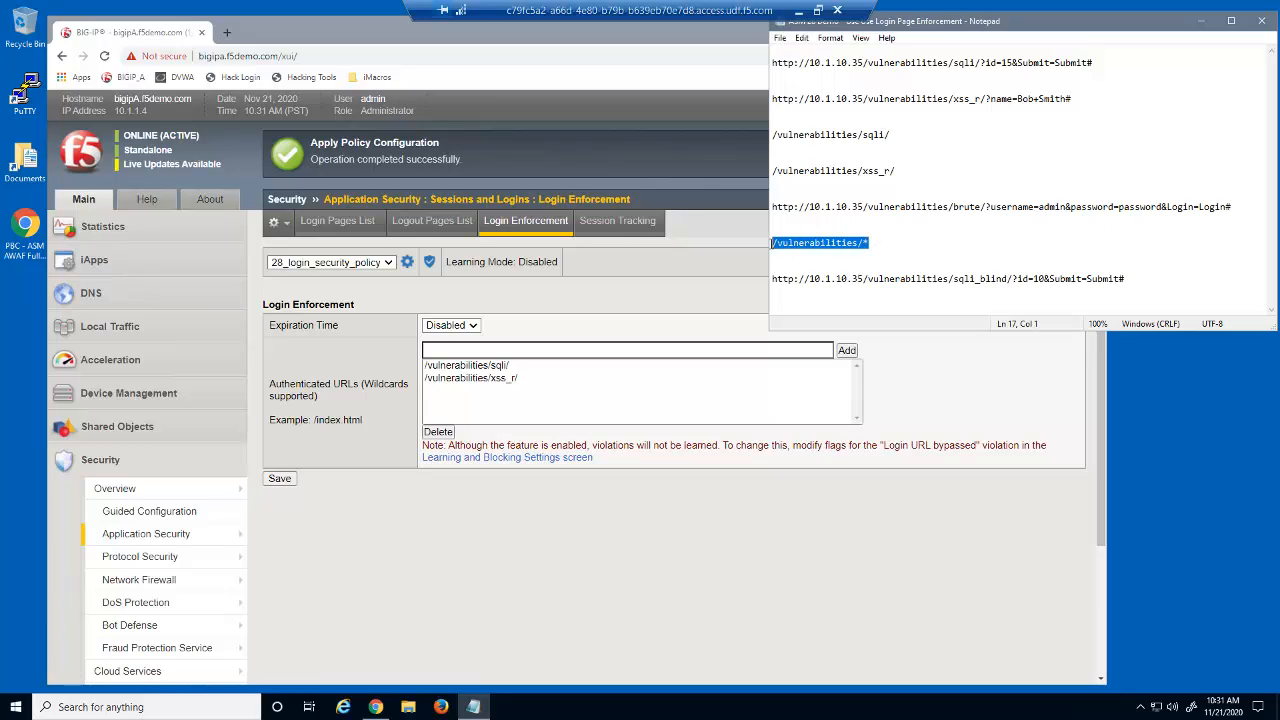
{"action": "right_click", "coordinate": [782, 246]}
{"action": "left_click", "coordinate": [760, 287]}
Step: Add /vulnerabilities/* as an authenticated URL, save, and apply 28_login_security_policy
{"action": "left_click", "coordinate": [714, 349]}
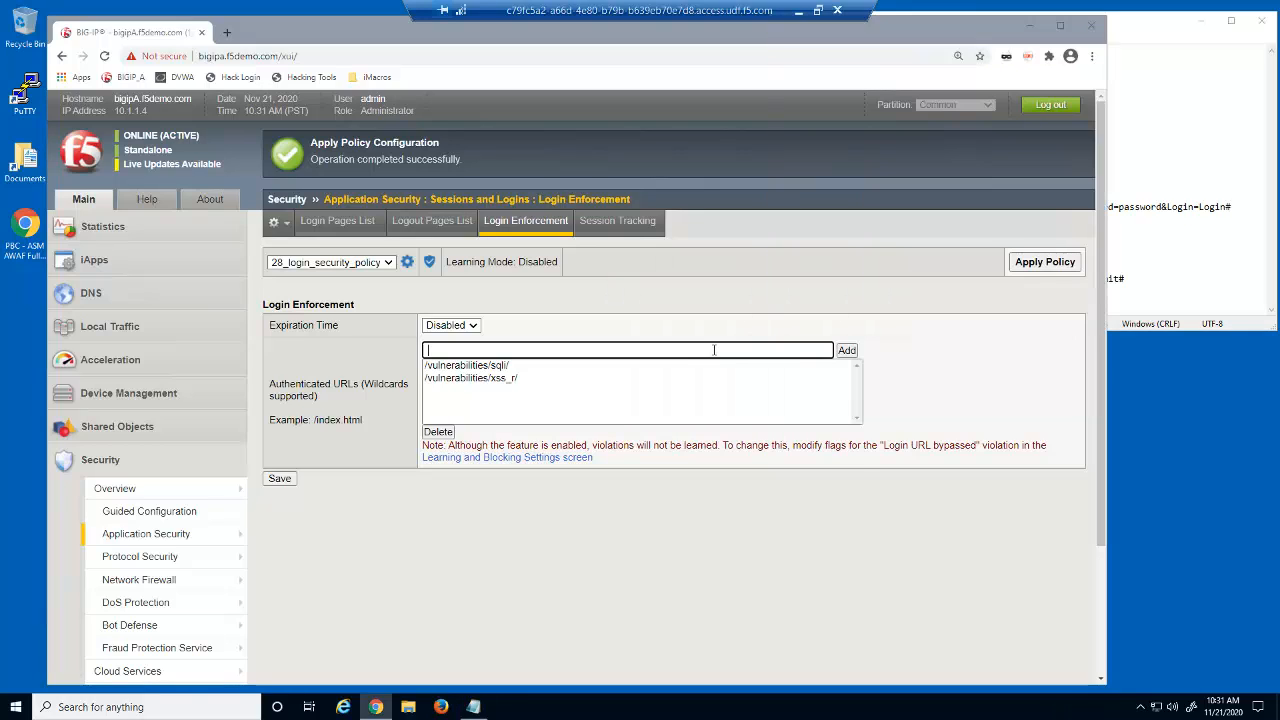
{"action": "right_click", "coordinate": [714, 349]}
{"action": "left_click", "coordinate": [760, 460]}
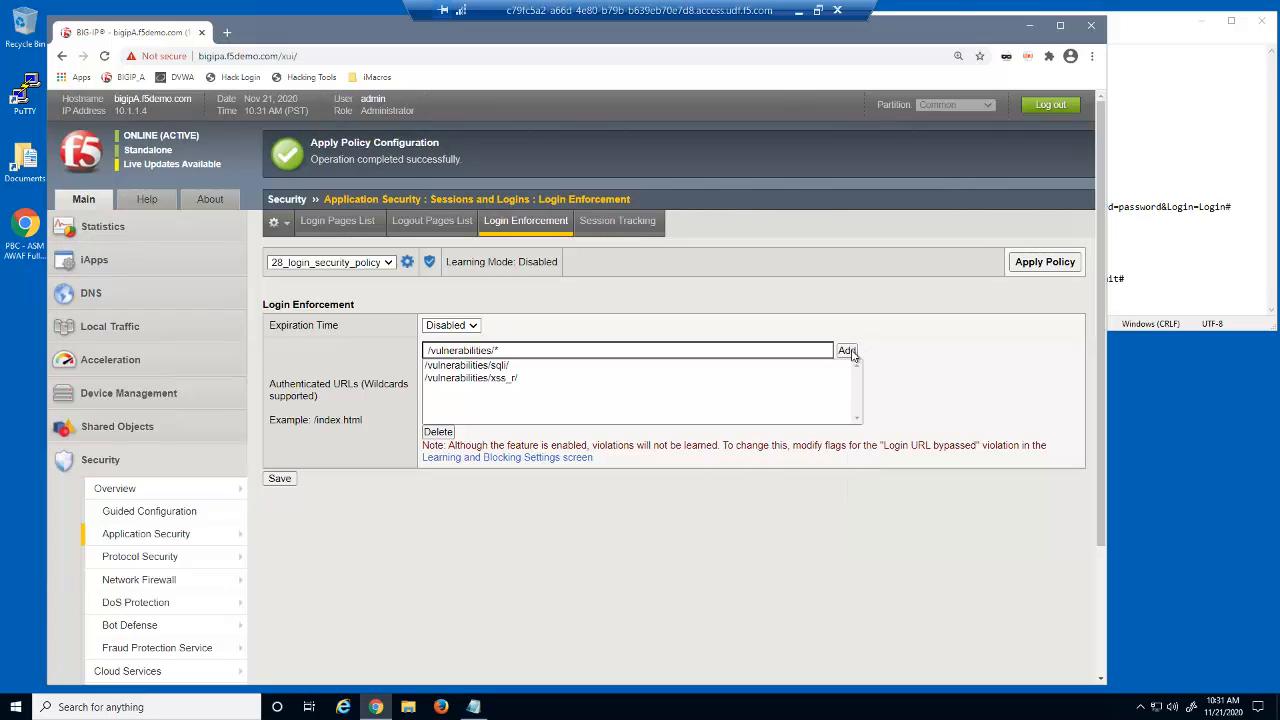
{"action": "left_click", "coordinate": [847, 351]}
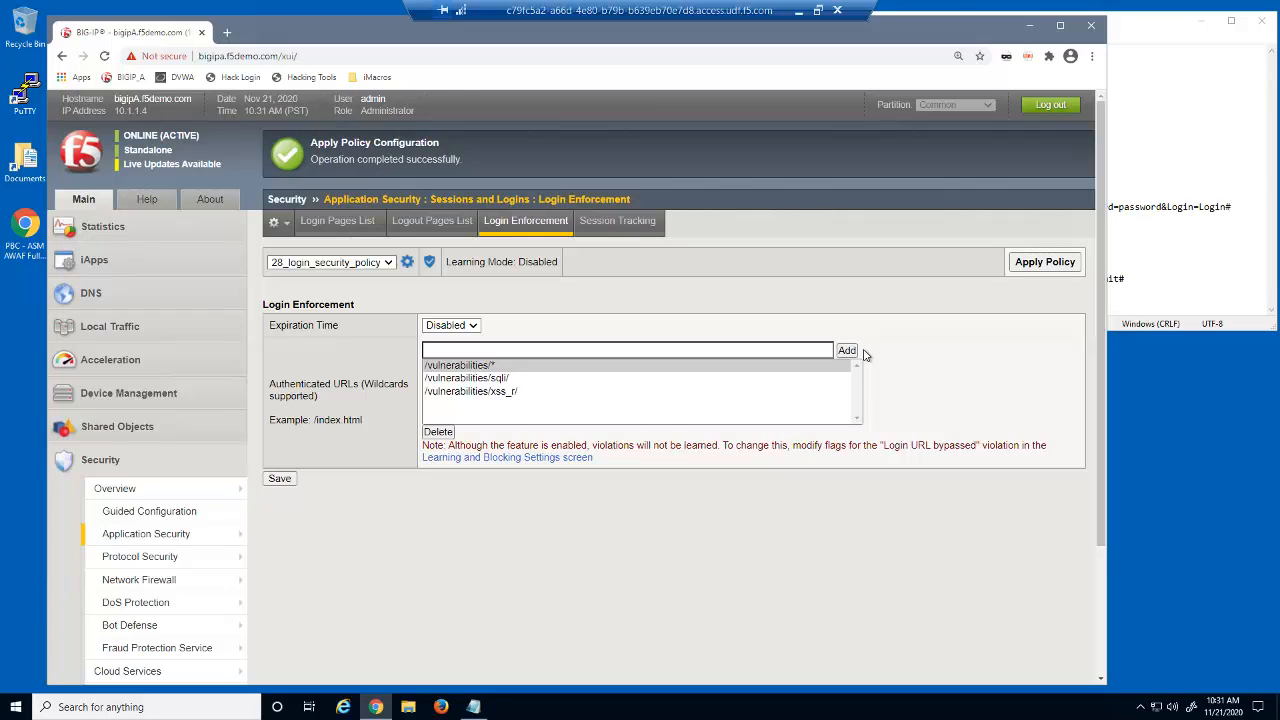
{"action": "left_click", "coordinate": [290, 479]}
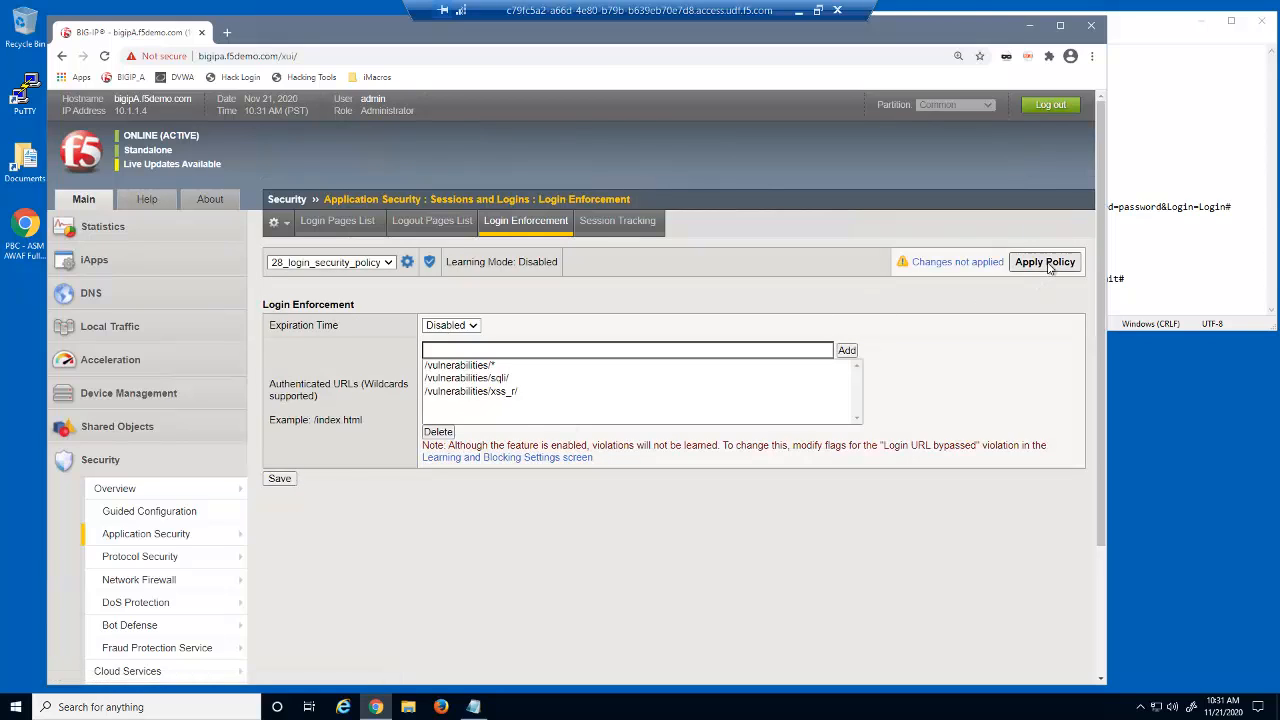
{"action": "left_click", "coordinate": [1049, 266]}
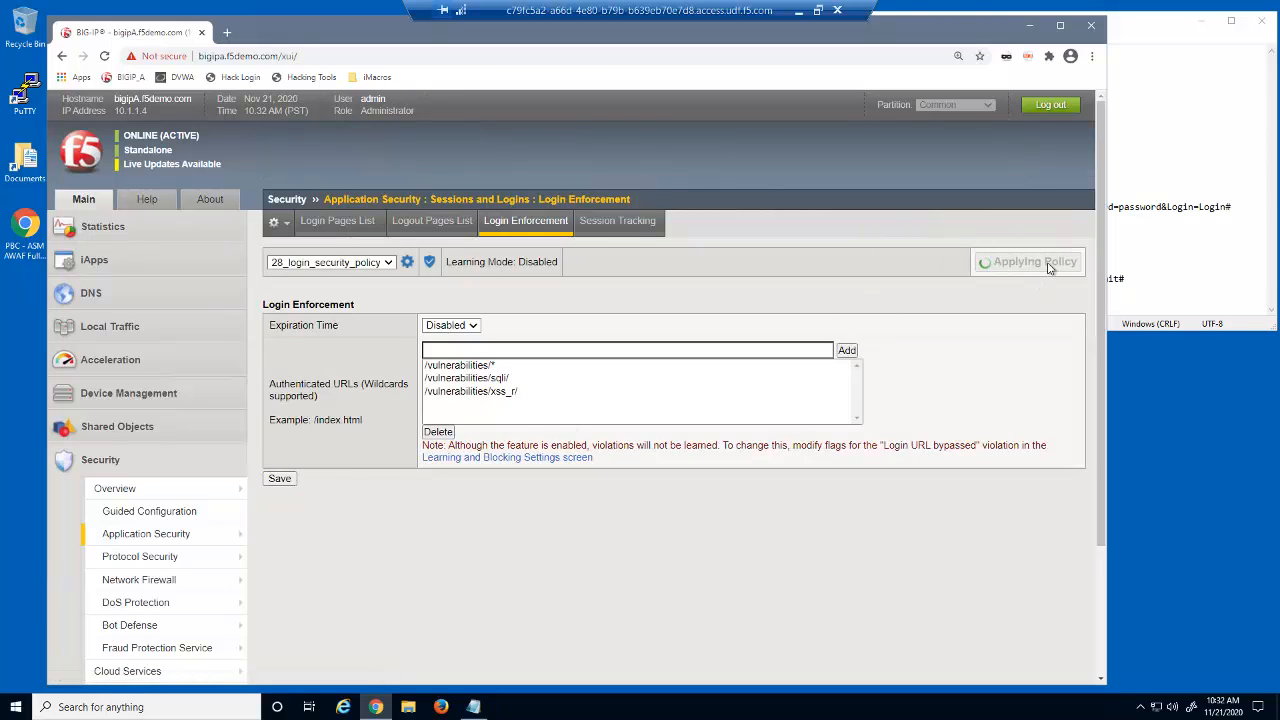
Step: Open a new Firefox private window on the DVWA login page, with the test-URL notes in front
{"action": "right_click", "coordinate": [441, 706]}
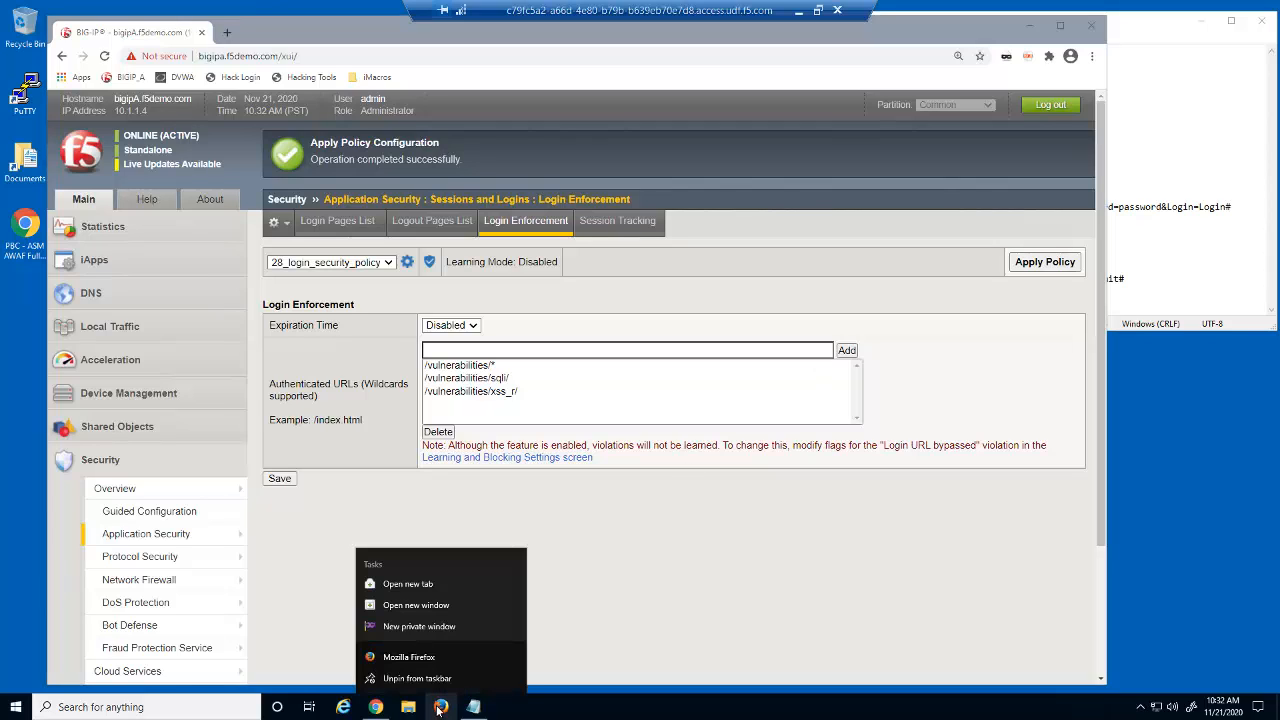
{"action": "left_click", "coordinate": [438, 628]}
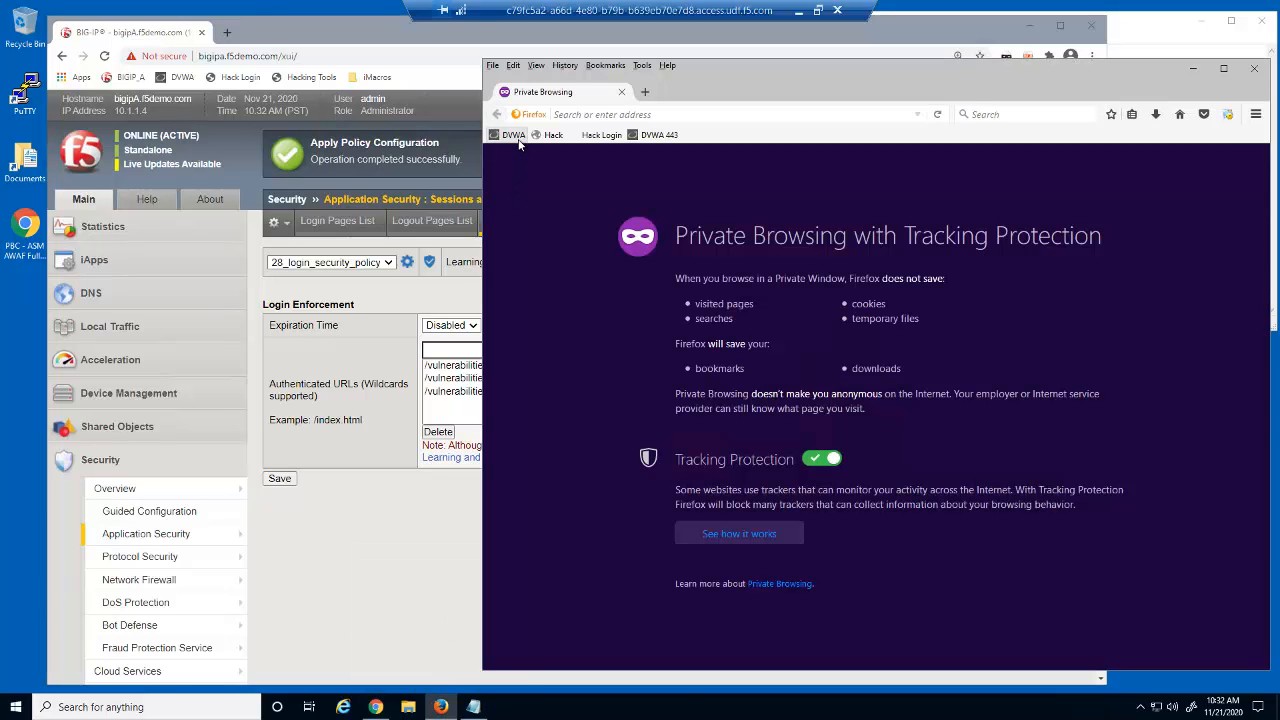
{"action": "left_click", "coordinate": [515, 137]}
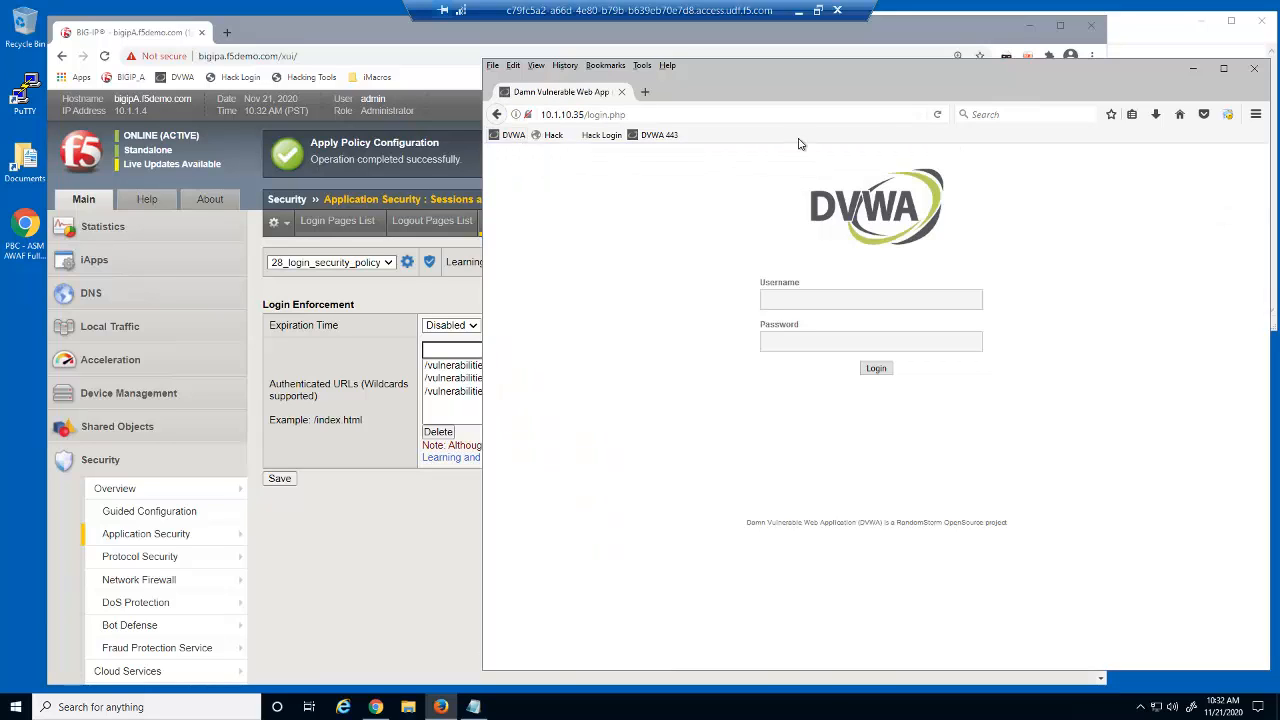
{"action": "left_click", "coordinate": [1137, 51]}
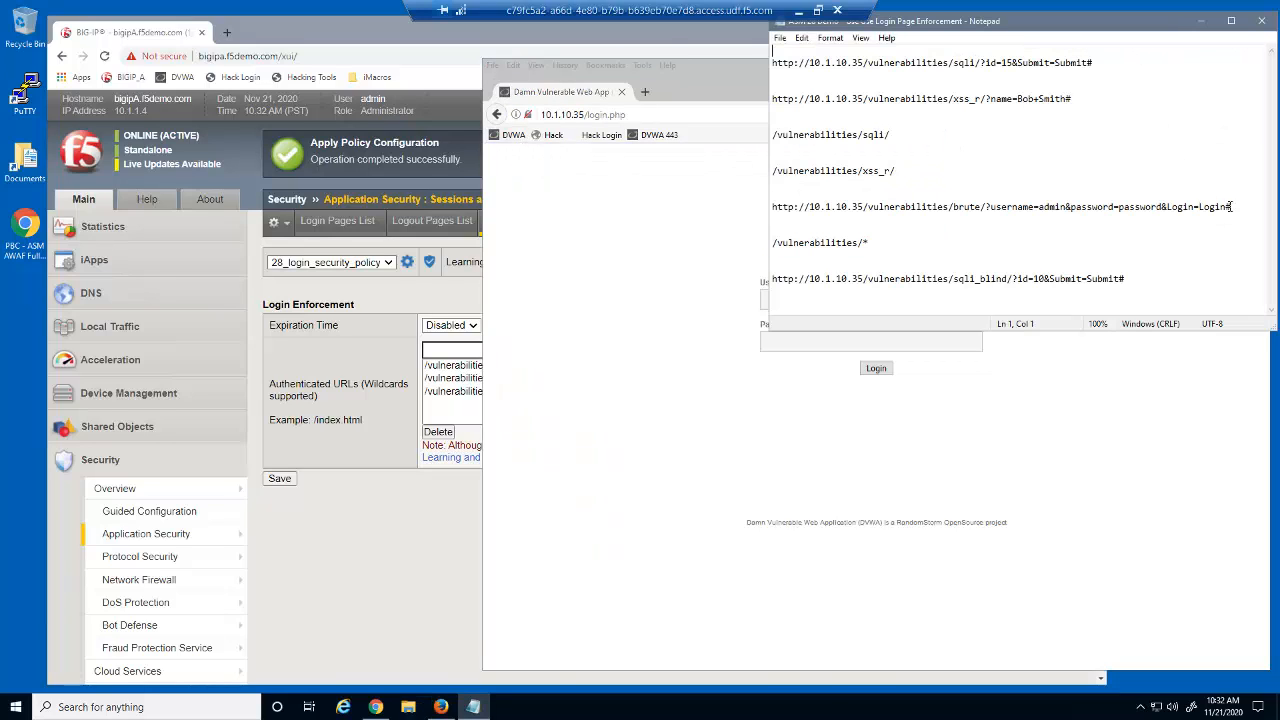
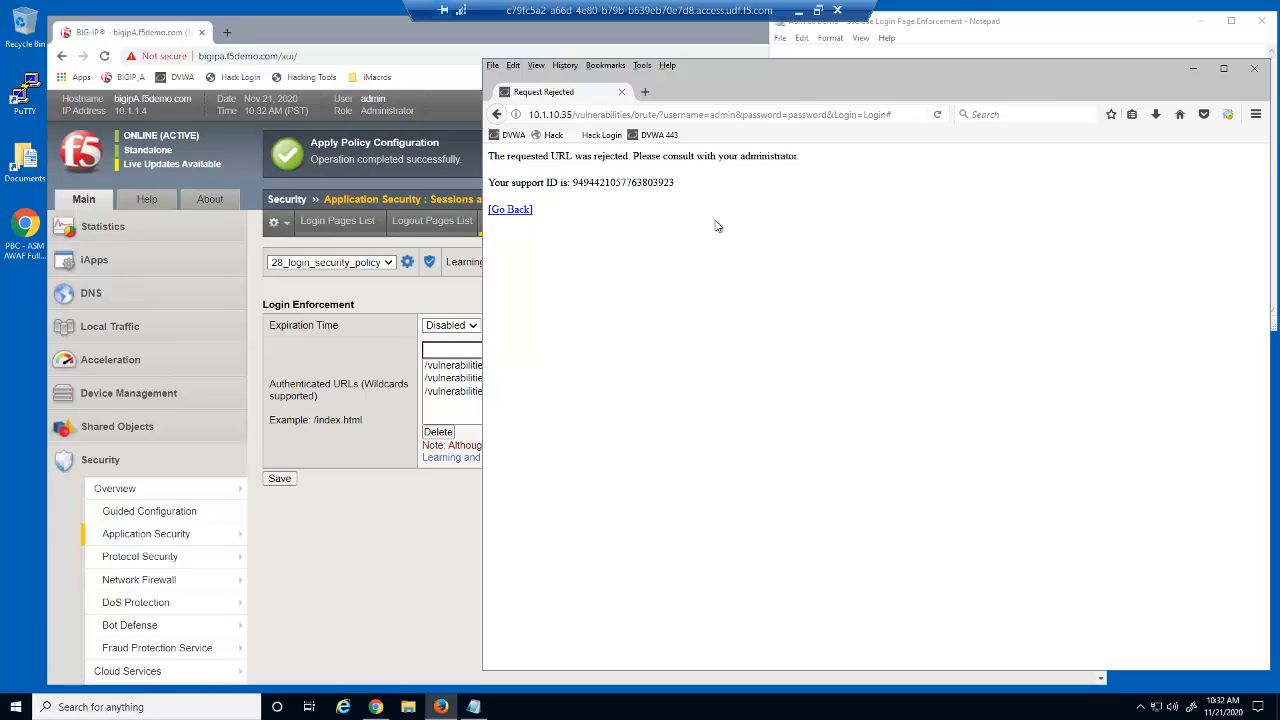
Step: Load the DVWA login page and select the /vulnerabilities/sqli_blind/ deep-link URL in the notes
{"action": "left_click", "coordinate": [513, 135]}
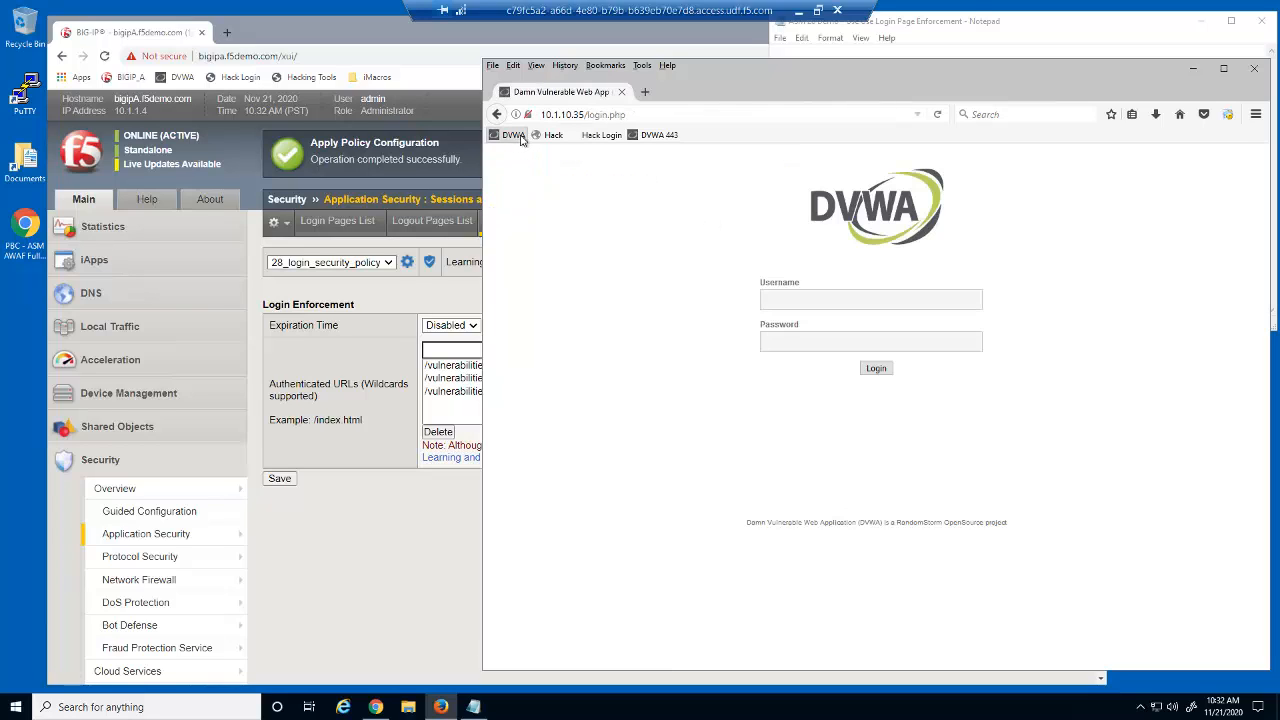
{"action": "key", "text": "alt+Tab"}
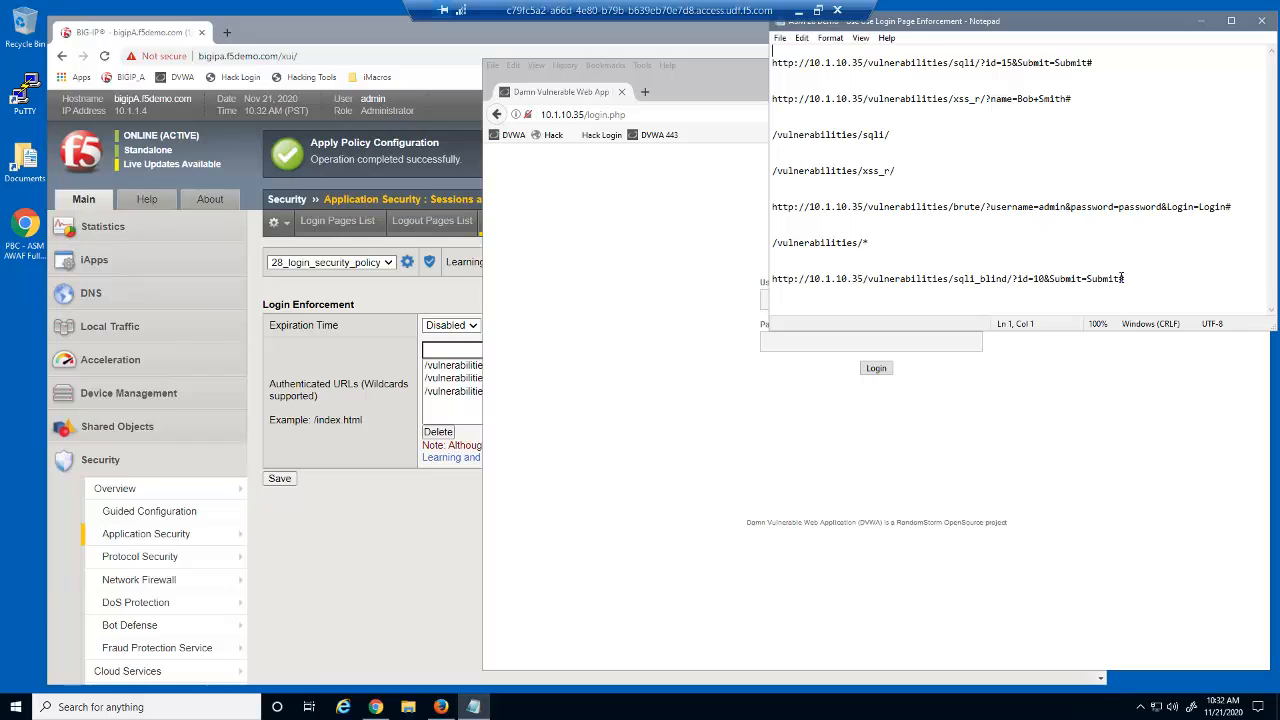
{"action": "left_click_drag", "start_coordinate": [1126, 279], "coordinate": [764, 280]}
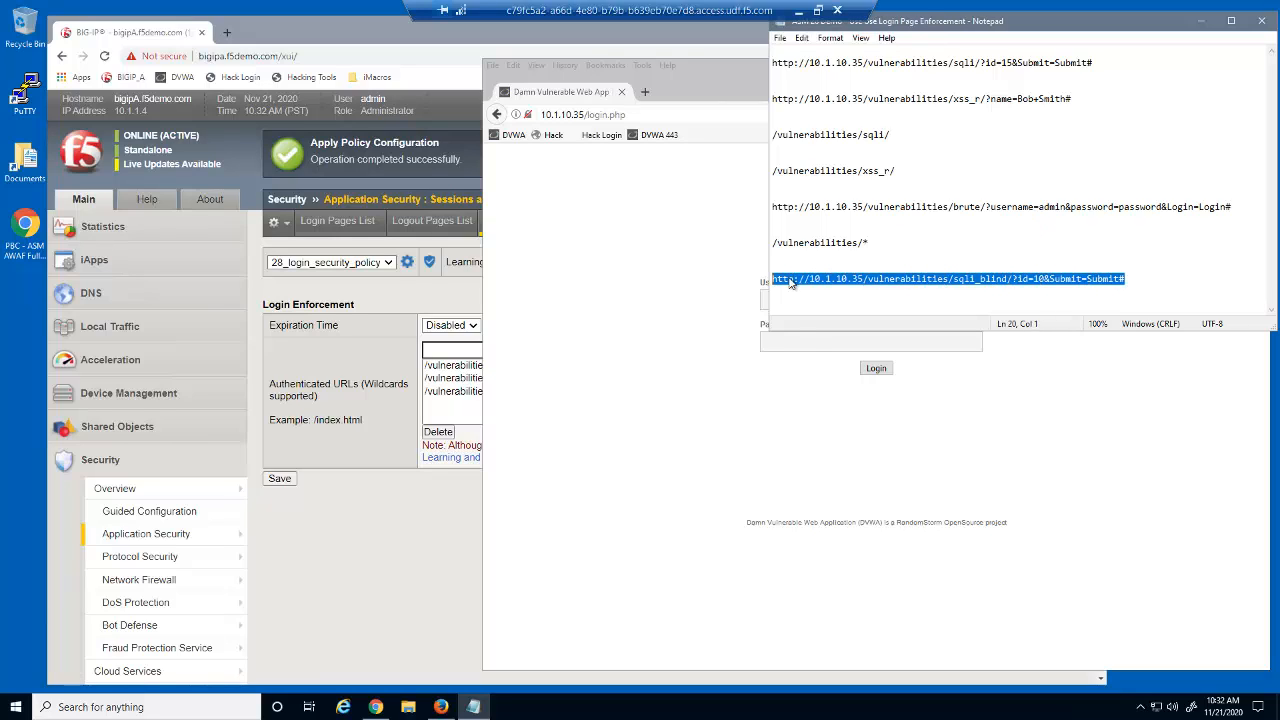
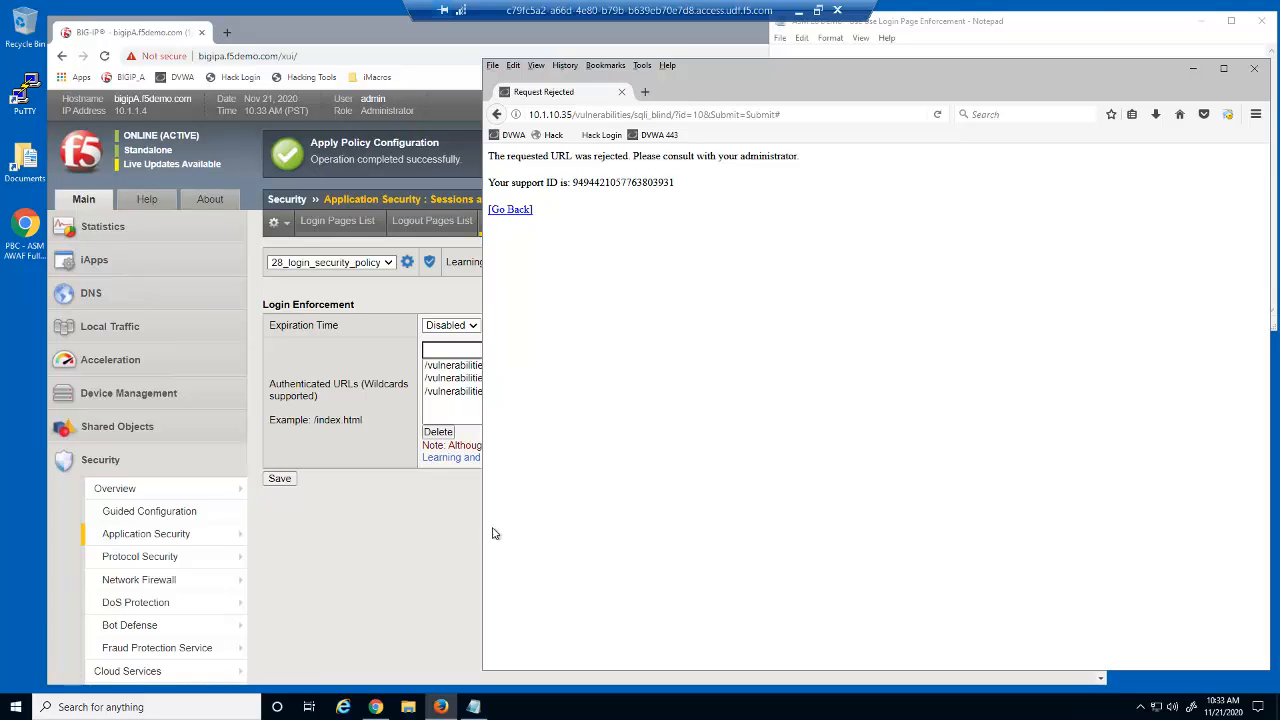
Step: Bring the Chrome BIG-IP window in front of Firefox and scroll down the Login Enforcement page
{"action": "left_click", "coordinate": [457, 545]}
{"action": "scroll", "coordinate": [540, 556], "scroll_direction": "down", "scroll_amount": 1}
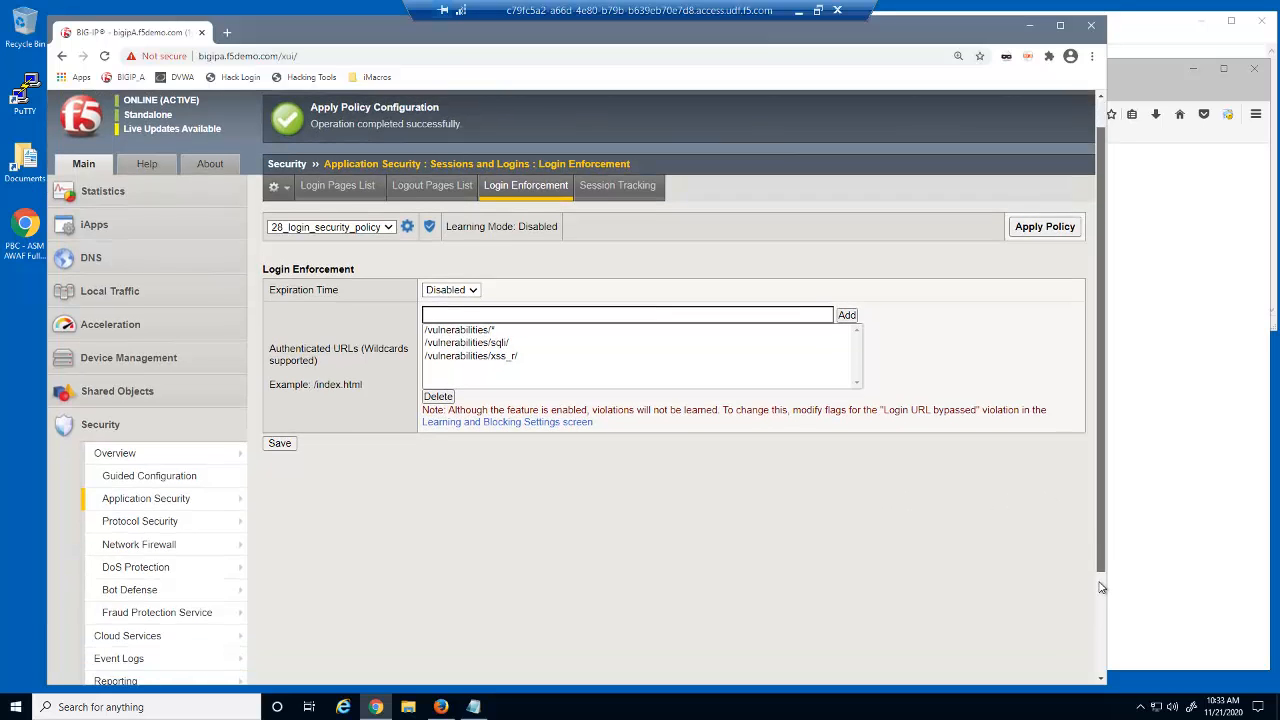
Step: Filter the Event Logs request list to Request Status: Blocked and open the /vulnerabilities/brute/ request
{"action": "left_click", "coordinate": [237, 655]}
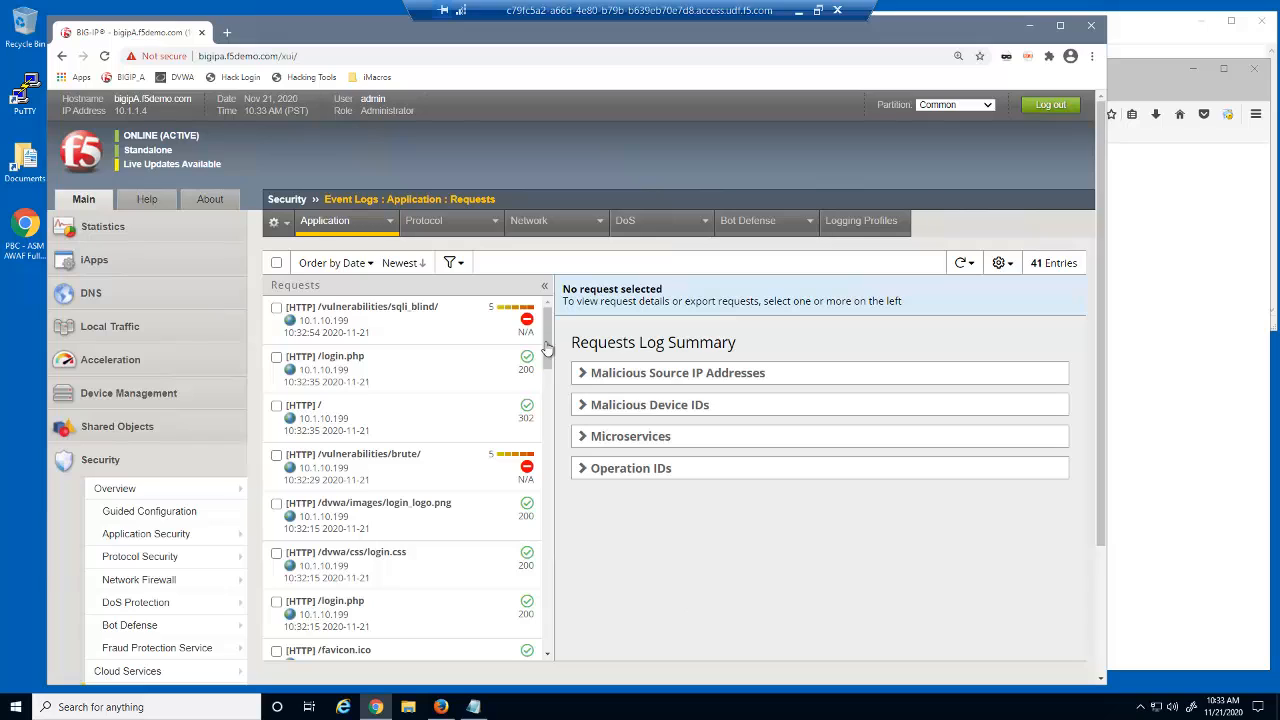
{"action": "left_click", "coordinate": [452, 262]}
{"action": "left_click", "coordinate": [716, 616]}
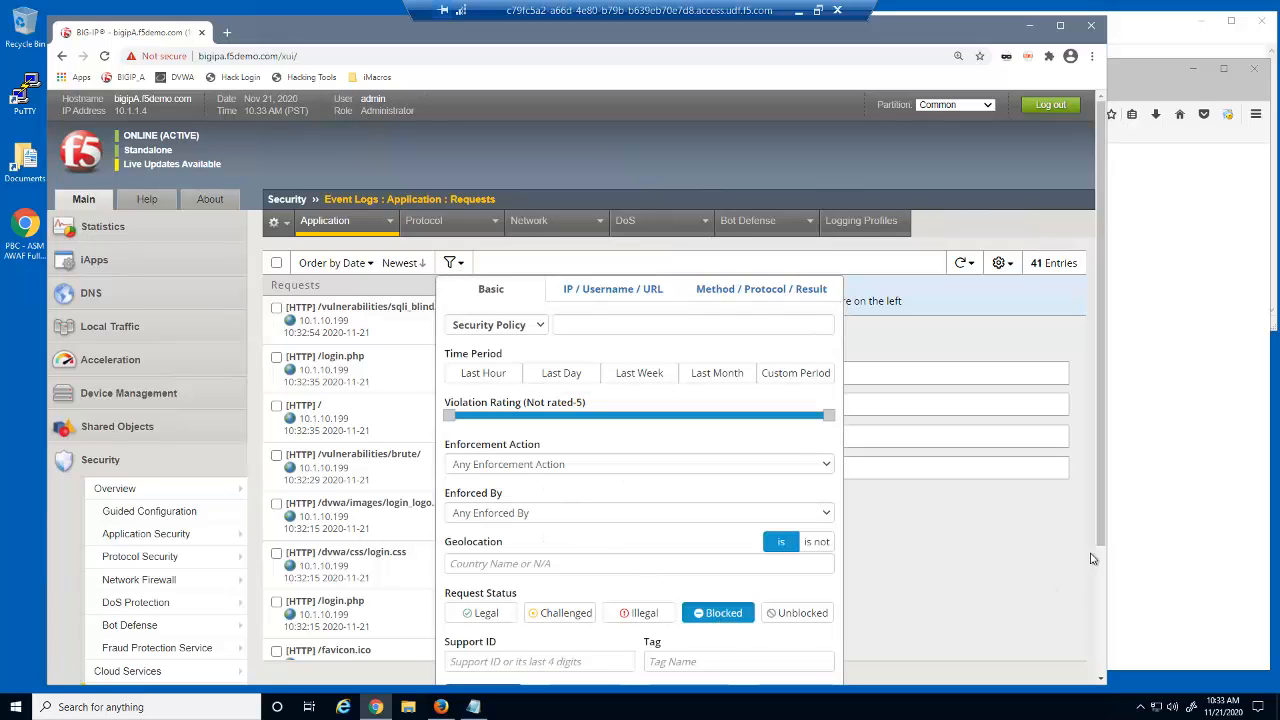
{"action": "scroll", "coordinate": [1103, 550], "scroll_direction": "down", "scroll_amount": 2}
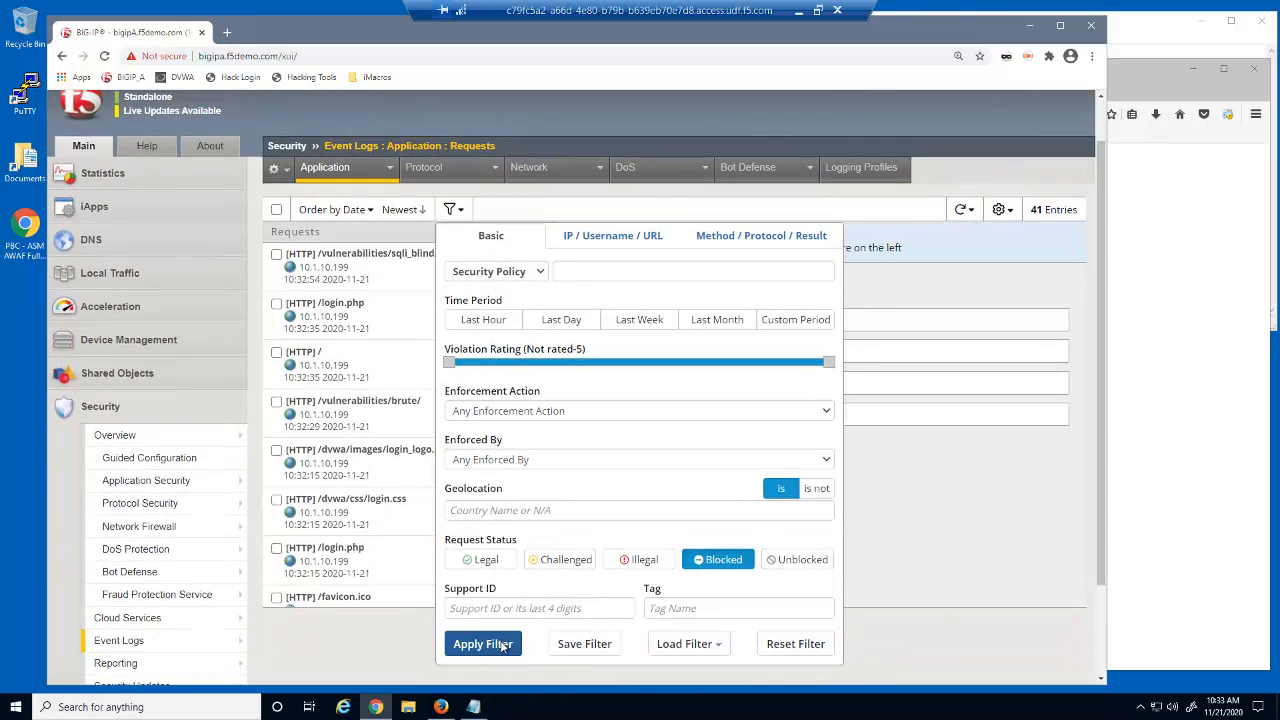
{"action": "left_click", "coordinate": [503, 647]}
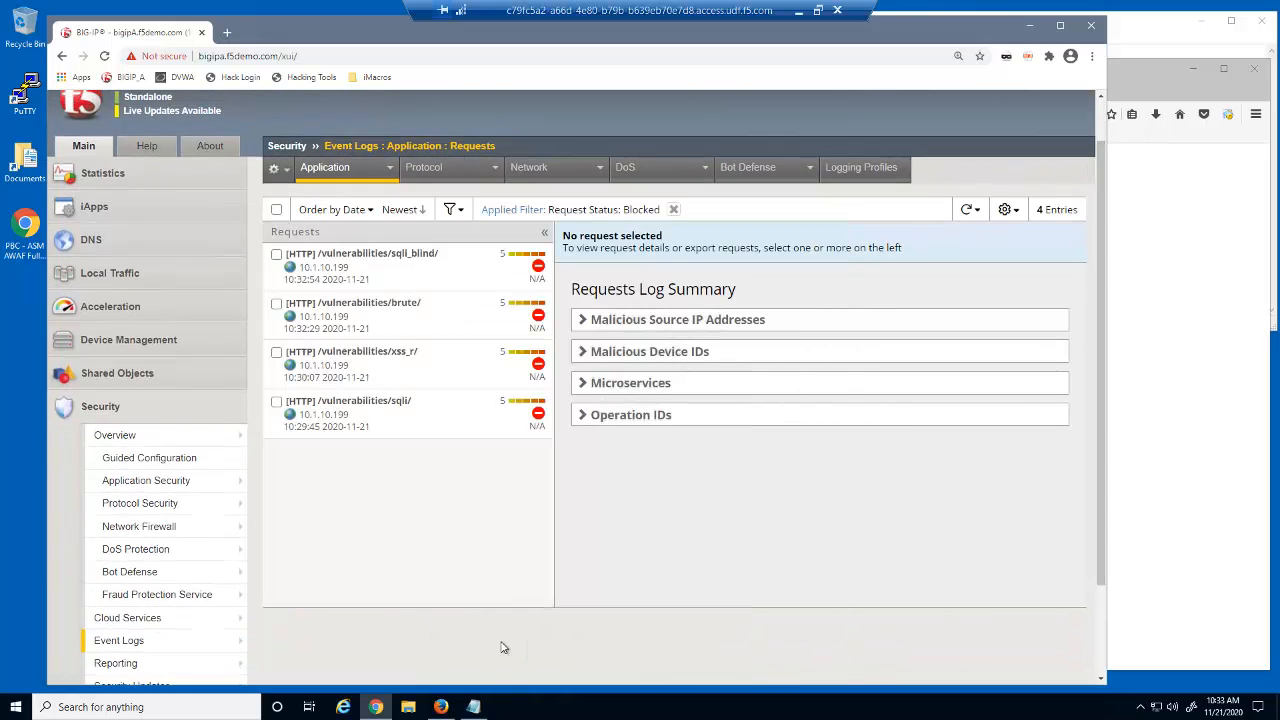
{"action": "left_click", "coordinate": [487, 321]}
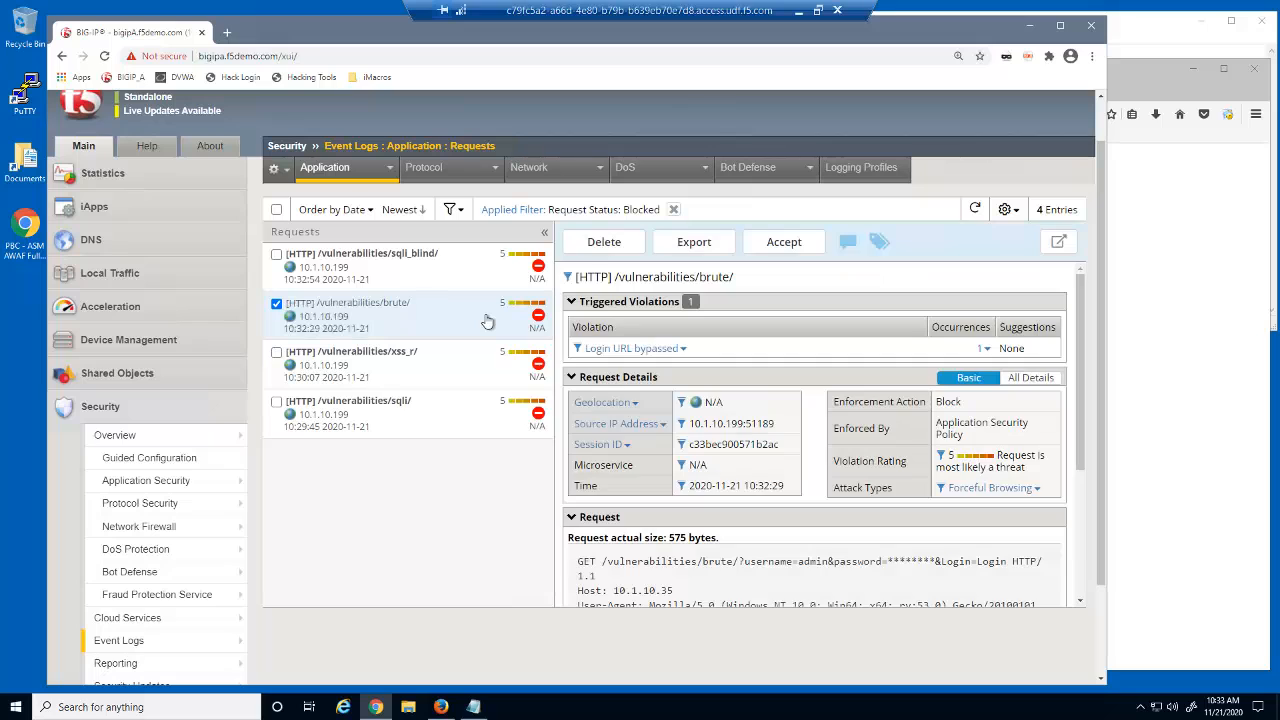